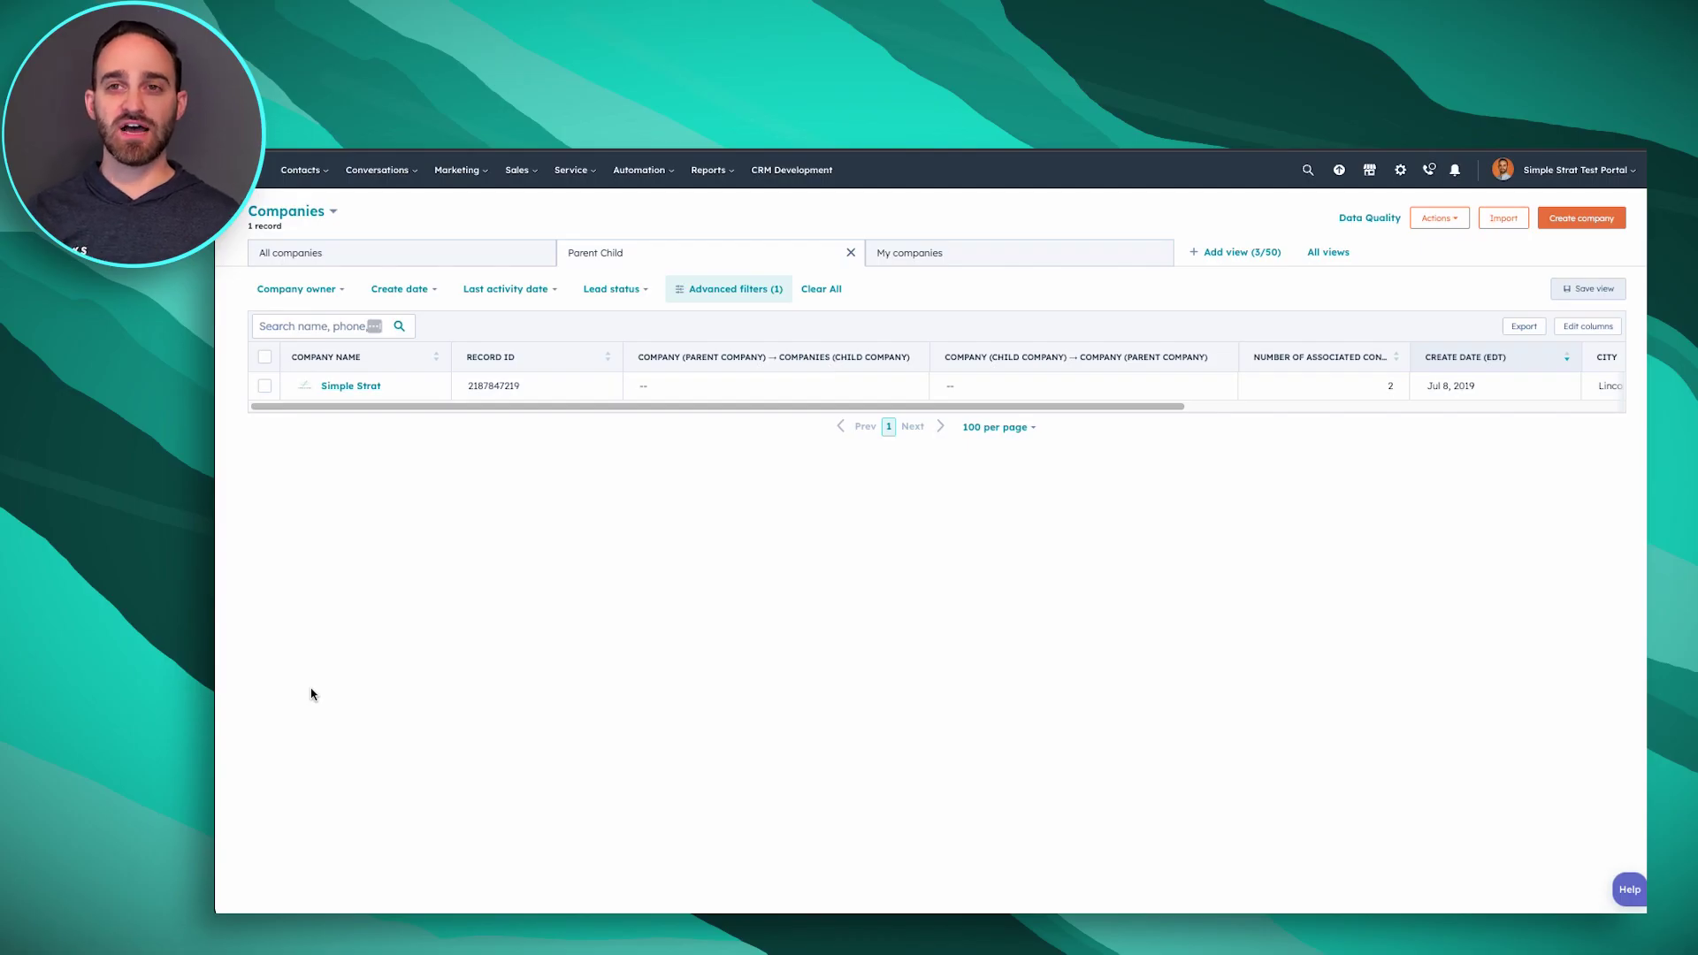
# Create a company named 'Simple Brat' and scroll its record to the Related Companies section.
pyautogui.click(300, 170)
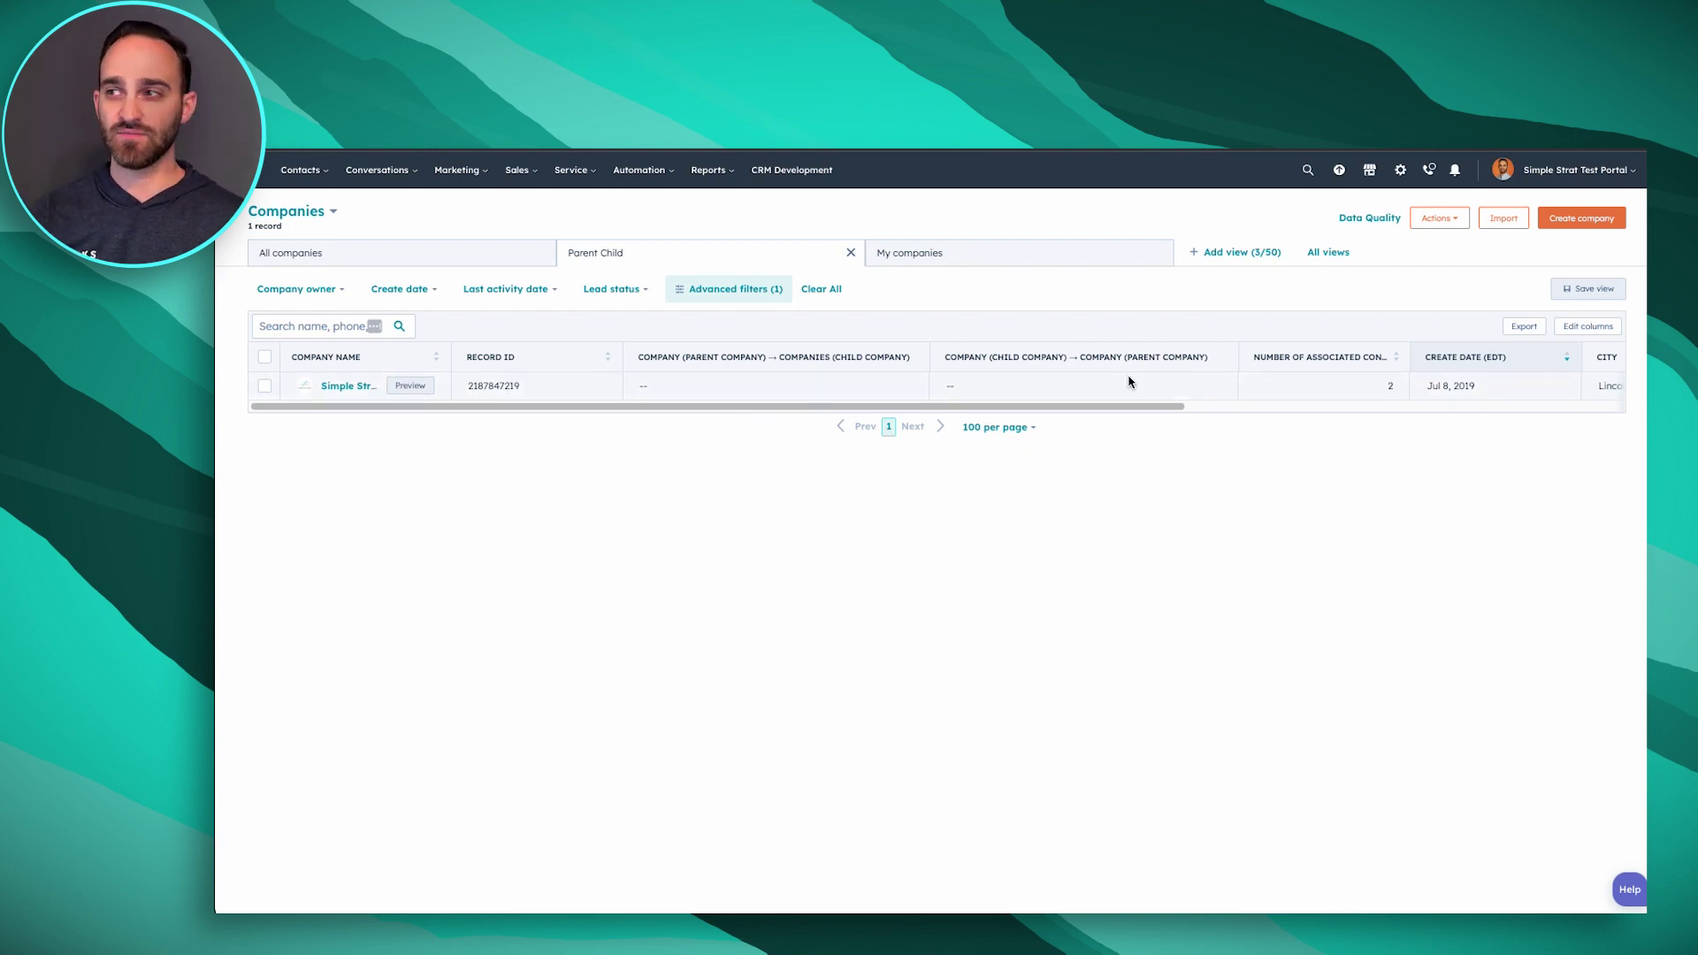
pyautogui.click(1568, 222)
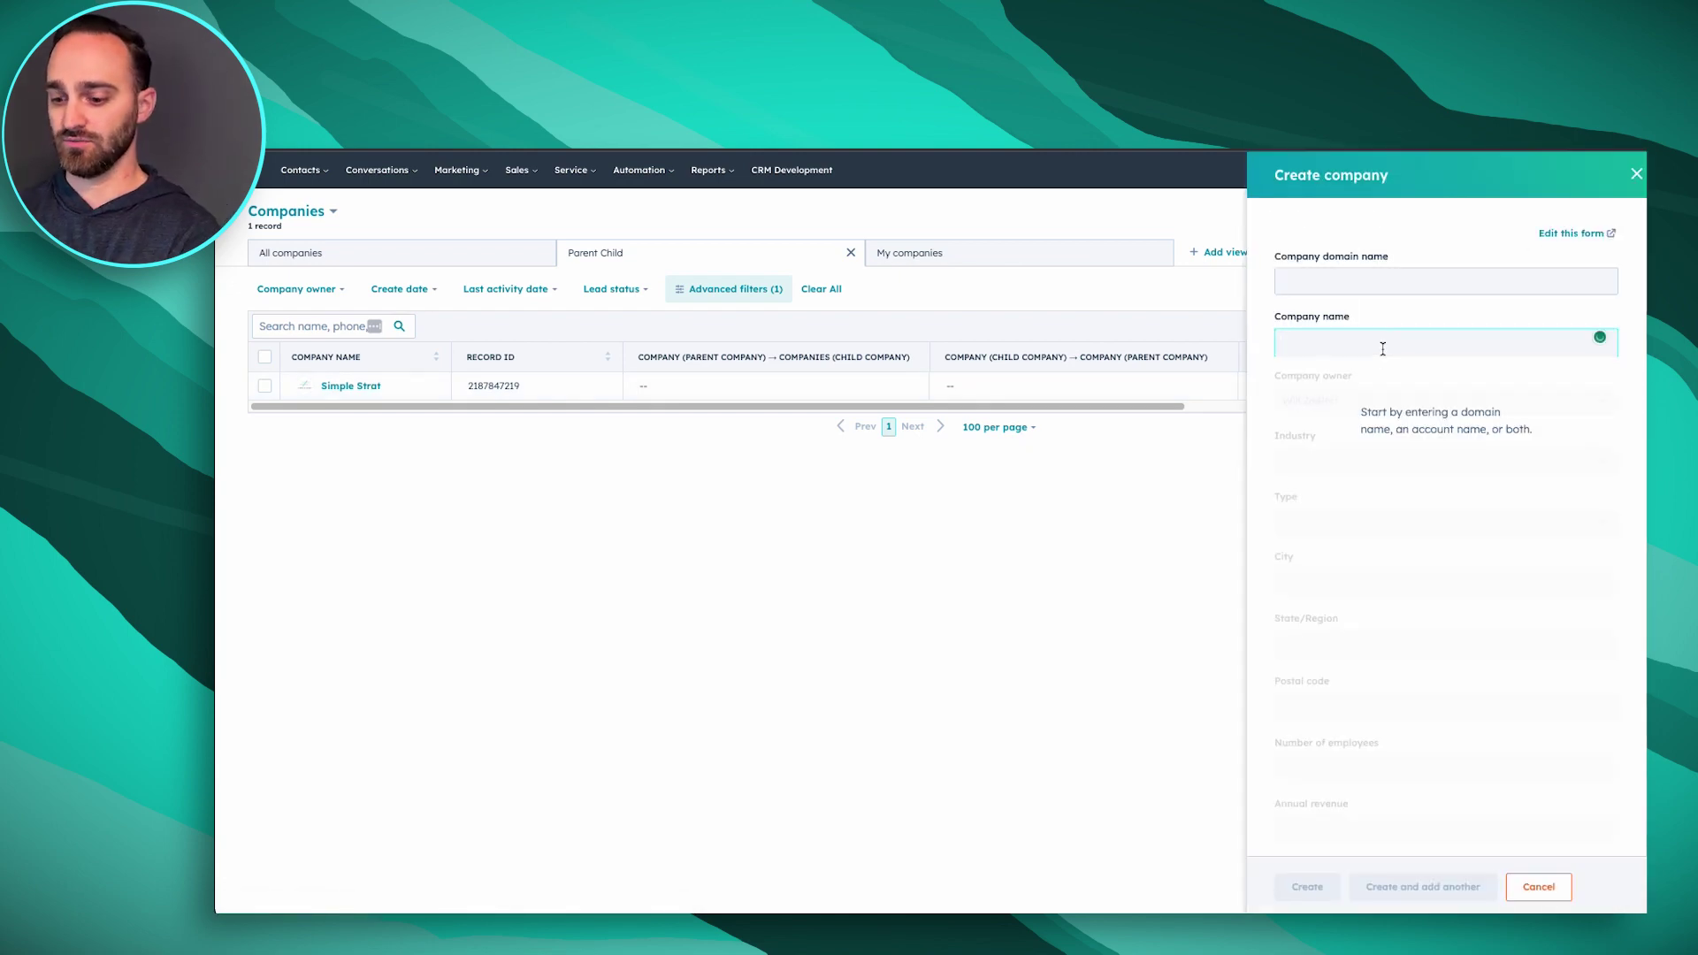
pyautogui.write('Simple Brat')
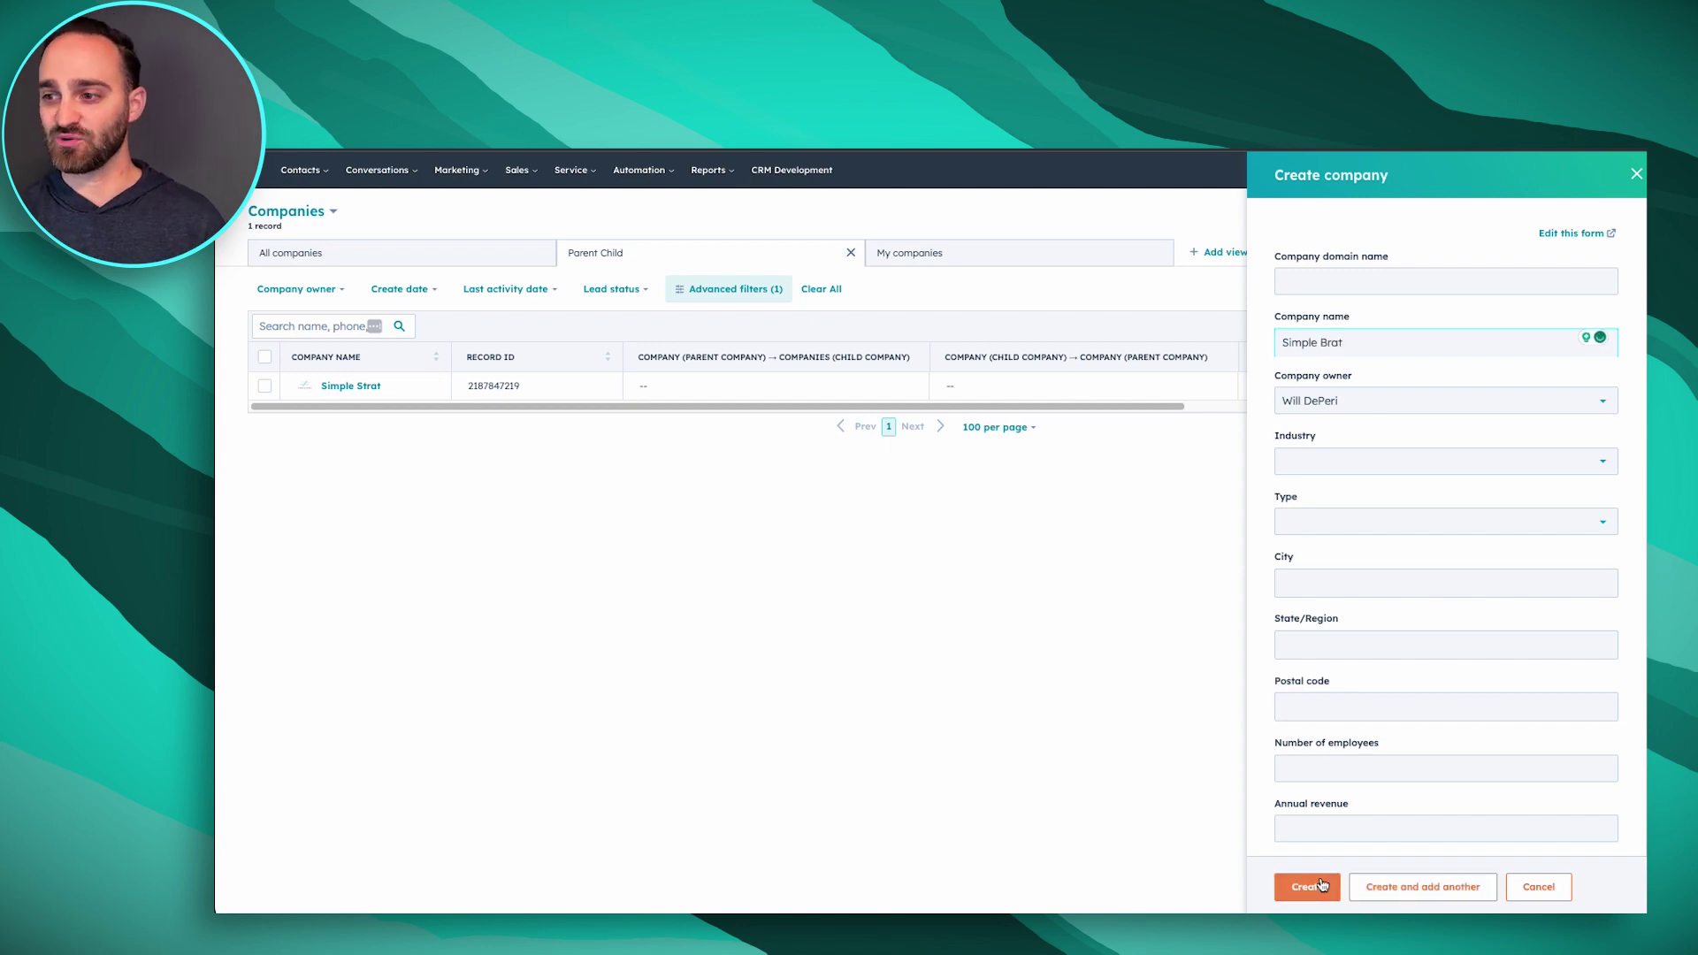
pyautogui.click(1322, 886)
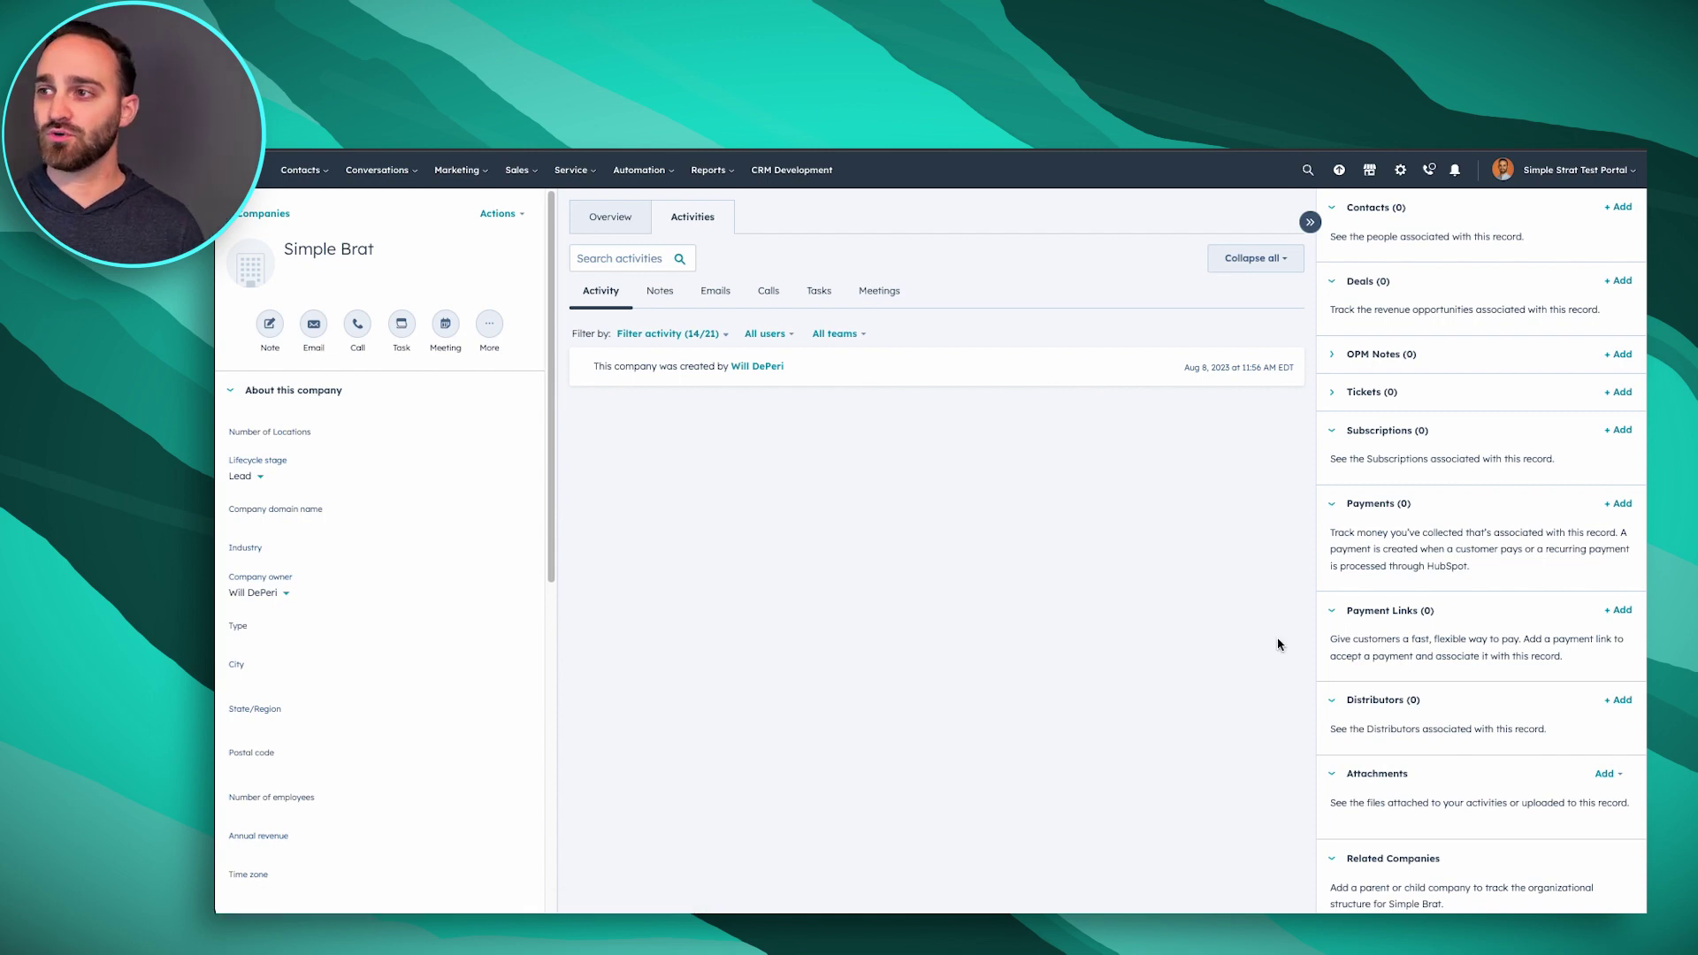
pyautogui.scroll(-3, 1415, 460)
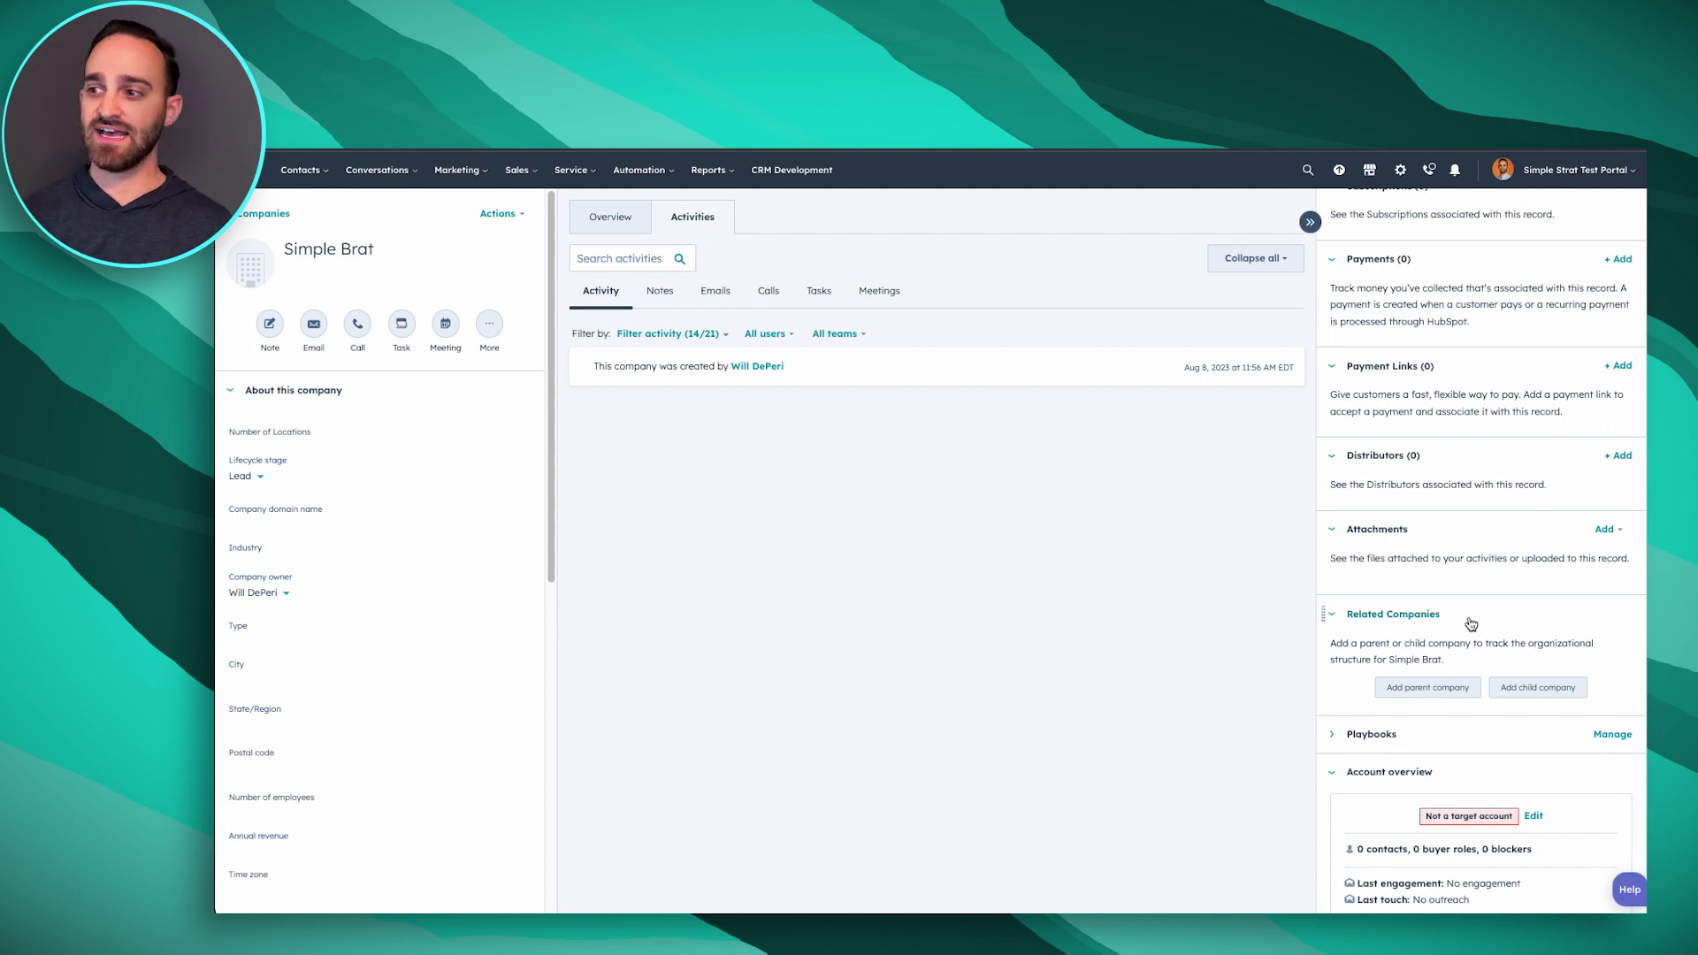
# Add Simple Strat, found by searching 'simple', as Simple Brat's parent company.
pyautogui.click(1419, 690)
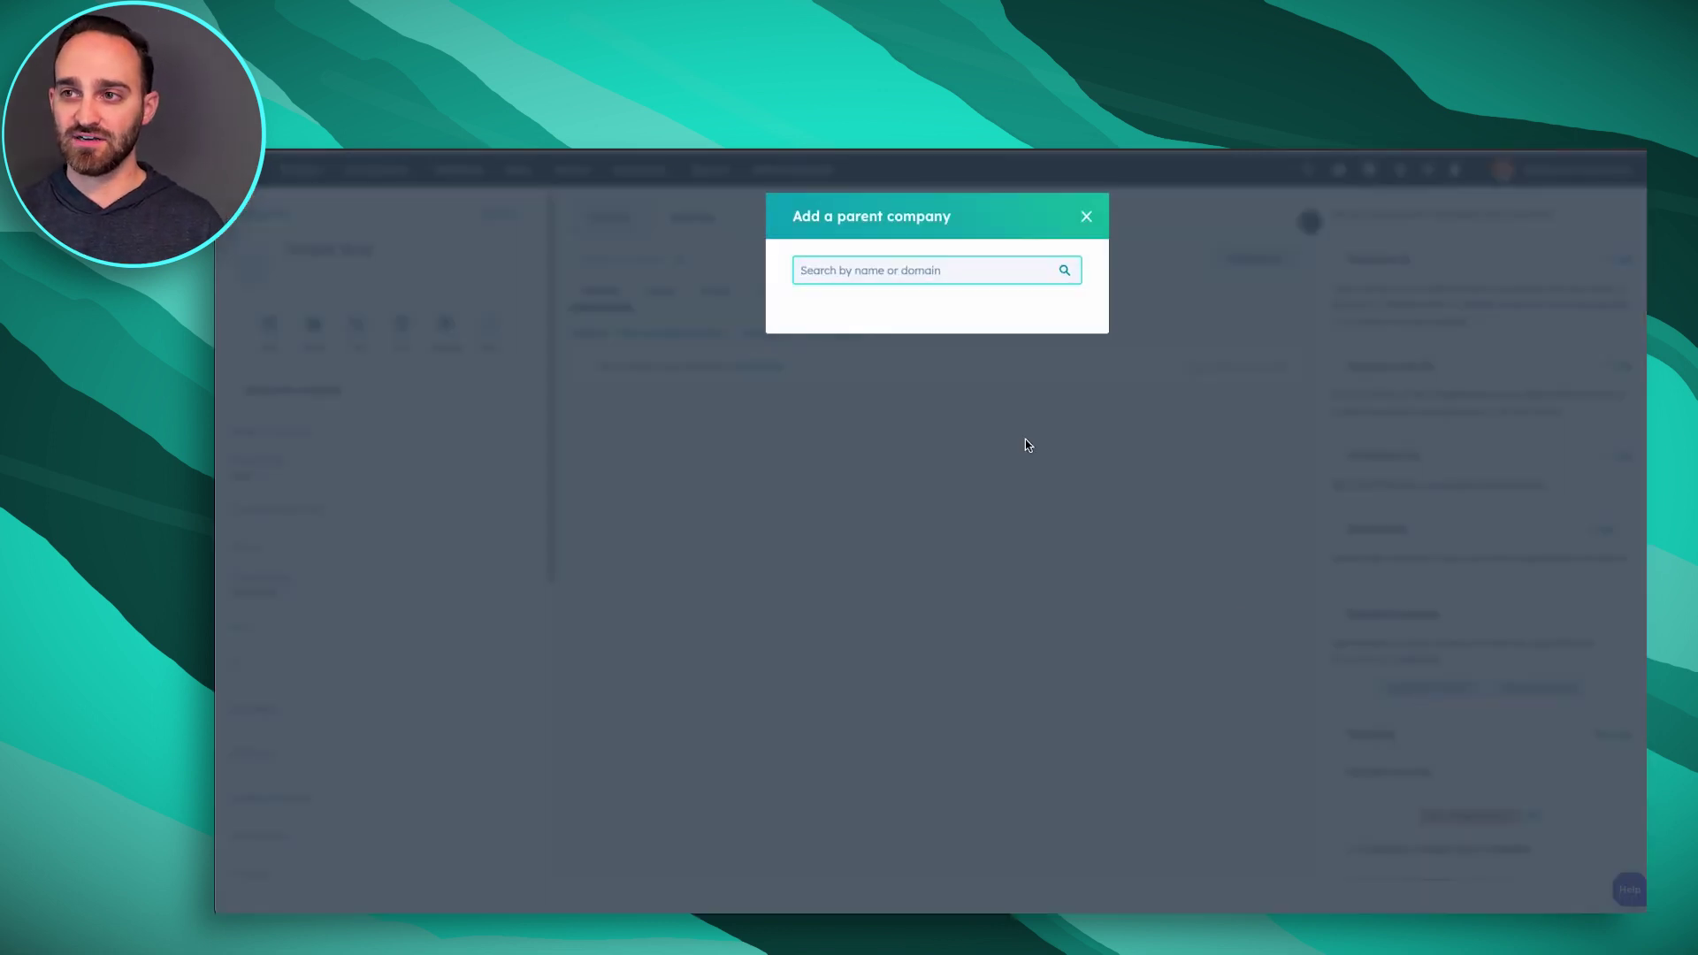
pyautogui.write('simple')
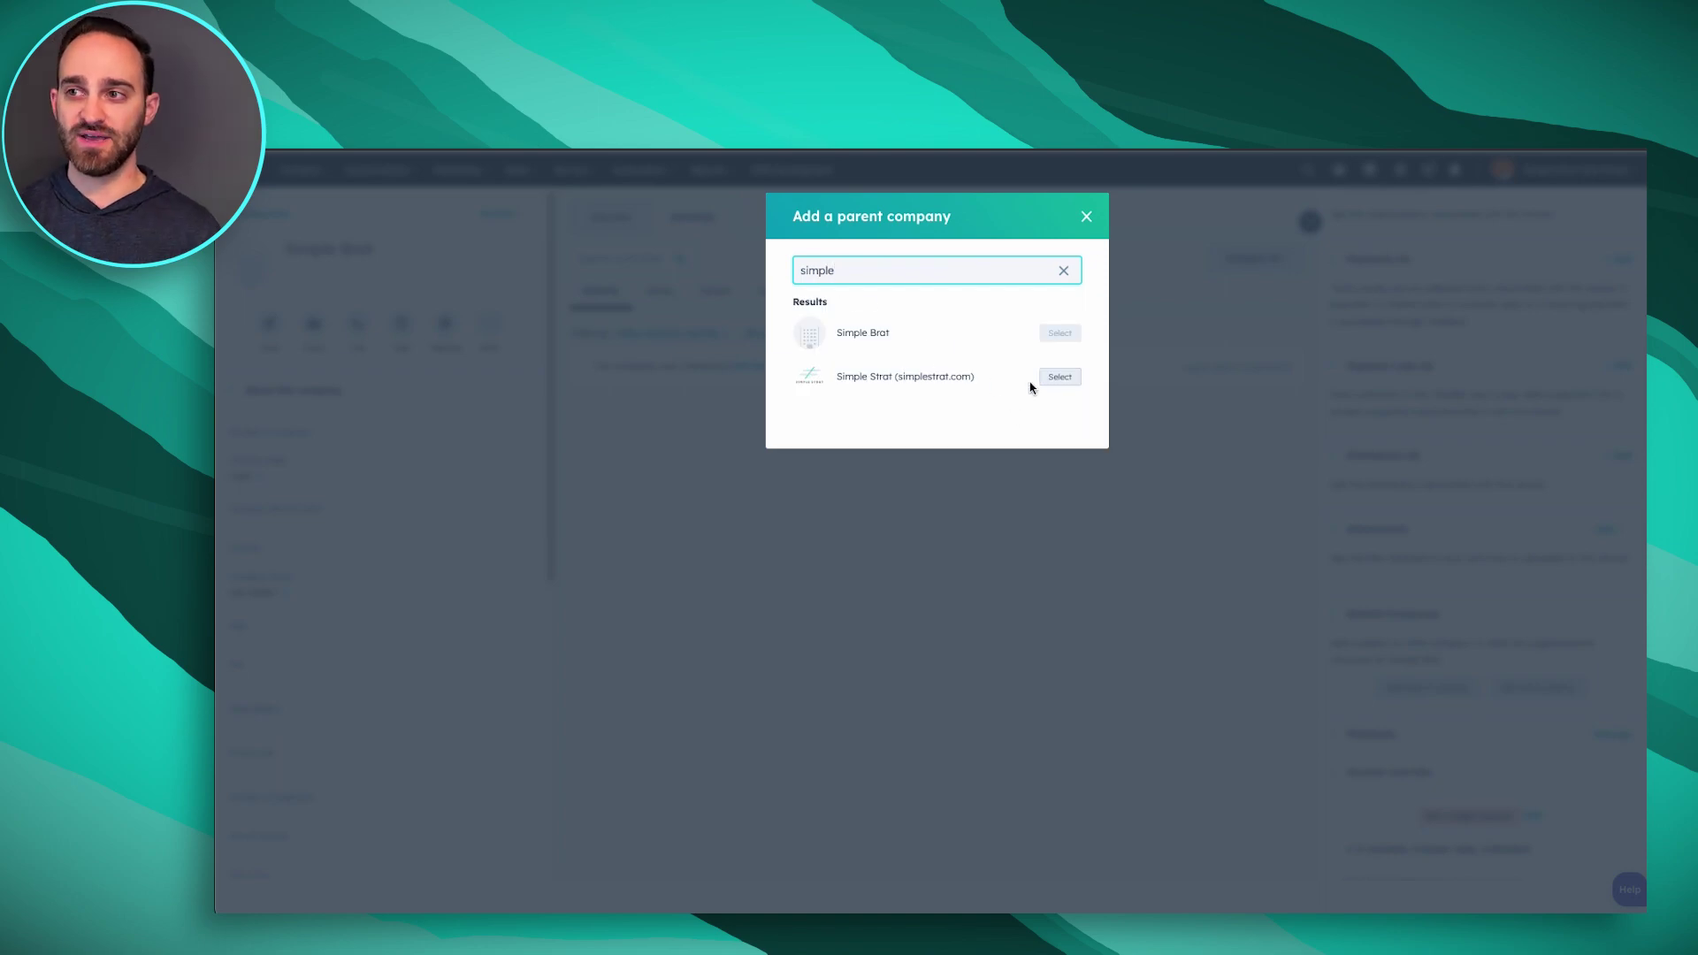
pyautogui.click(1061, 377)
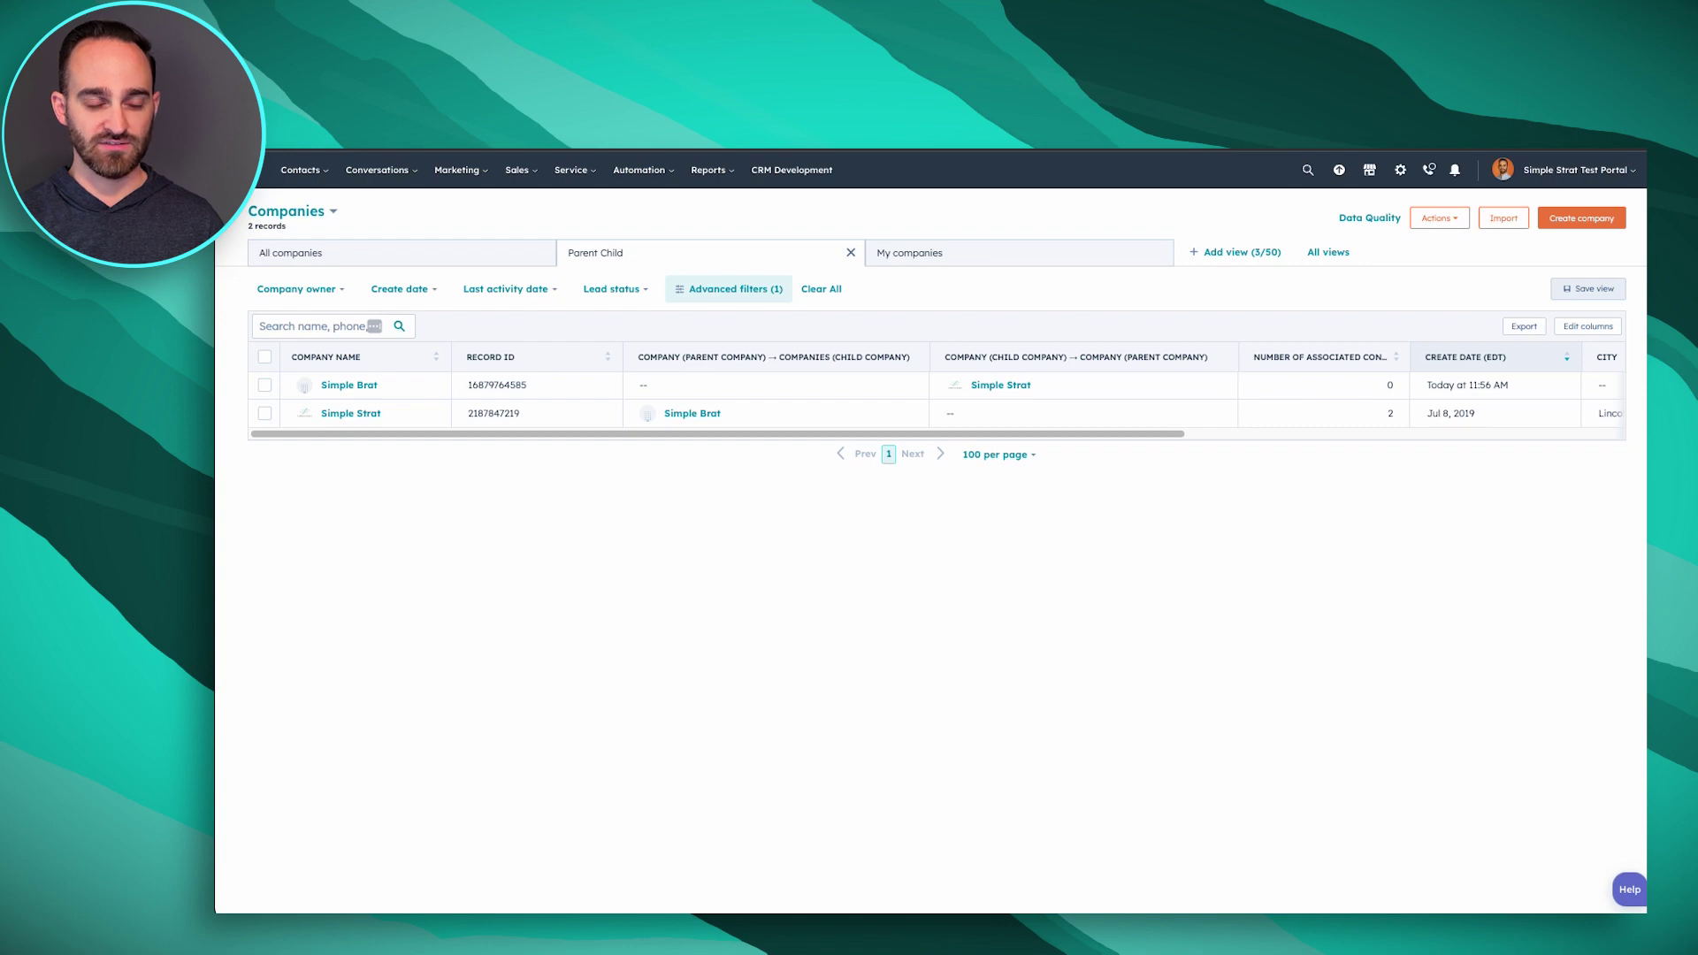
# Bring up and resize the import workbook, then enter 'Hubspot Hacks' in cell A2.
pyautogui.press('super+Tab')
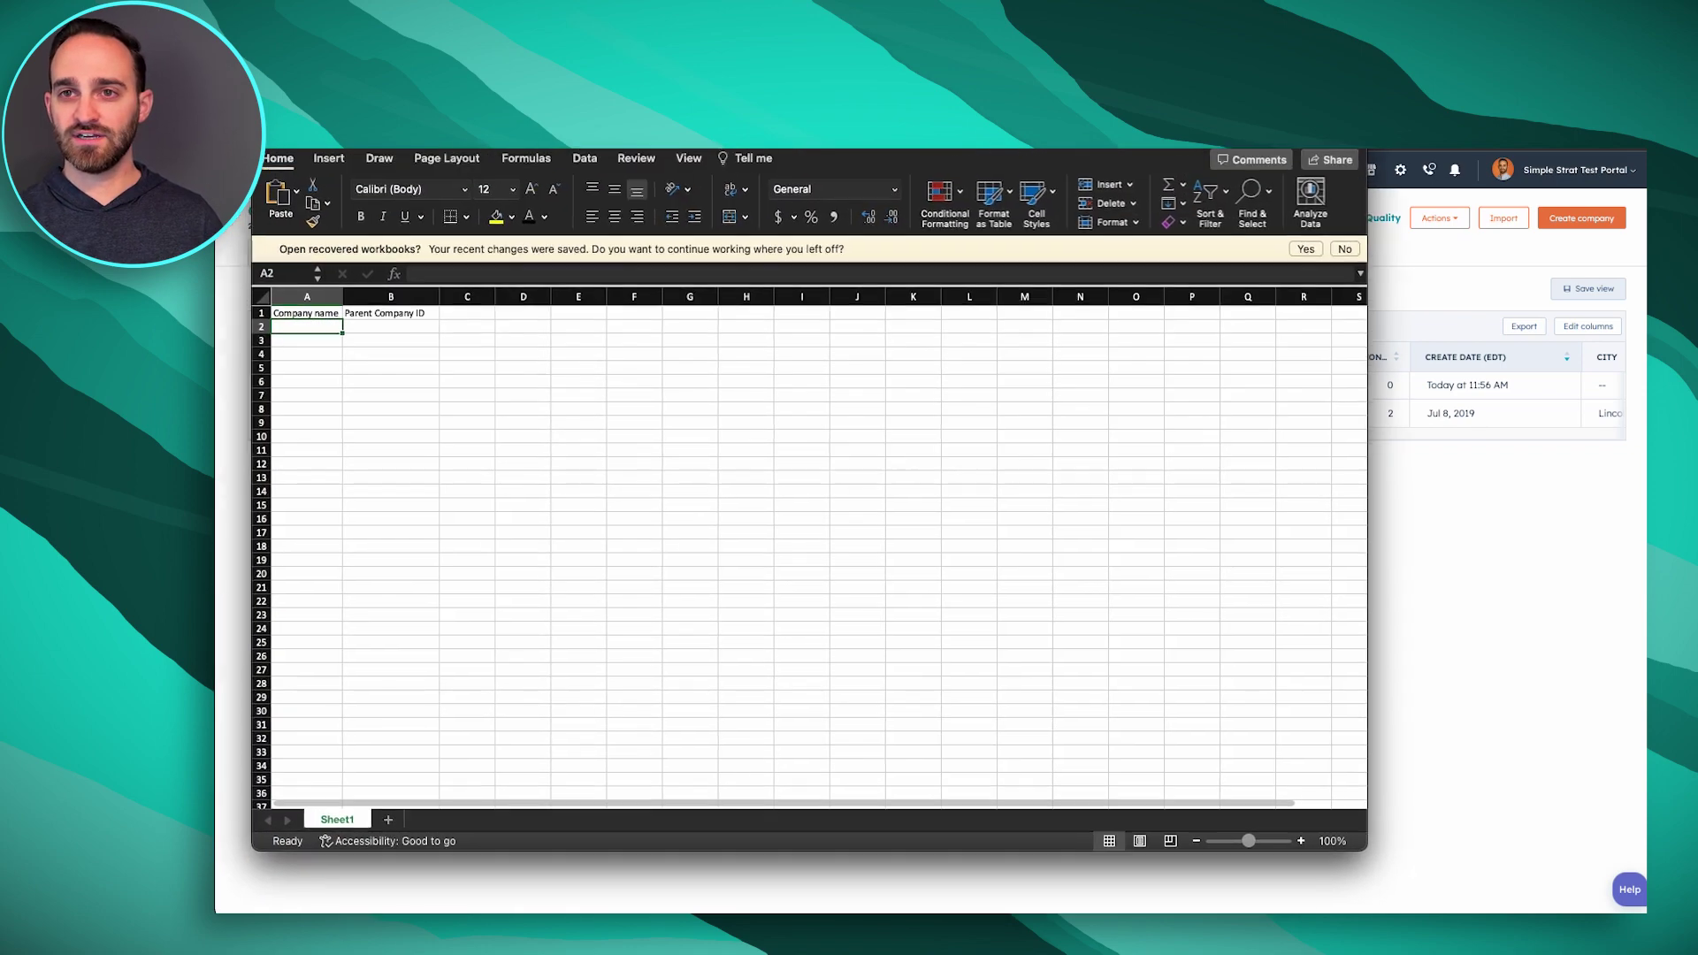
pyautogui.moveTo(1488, 902); pyautogui.dragTo(1501, 909)
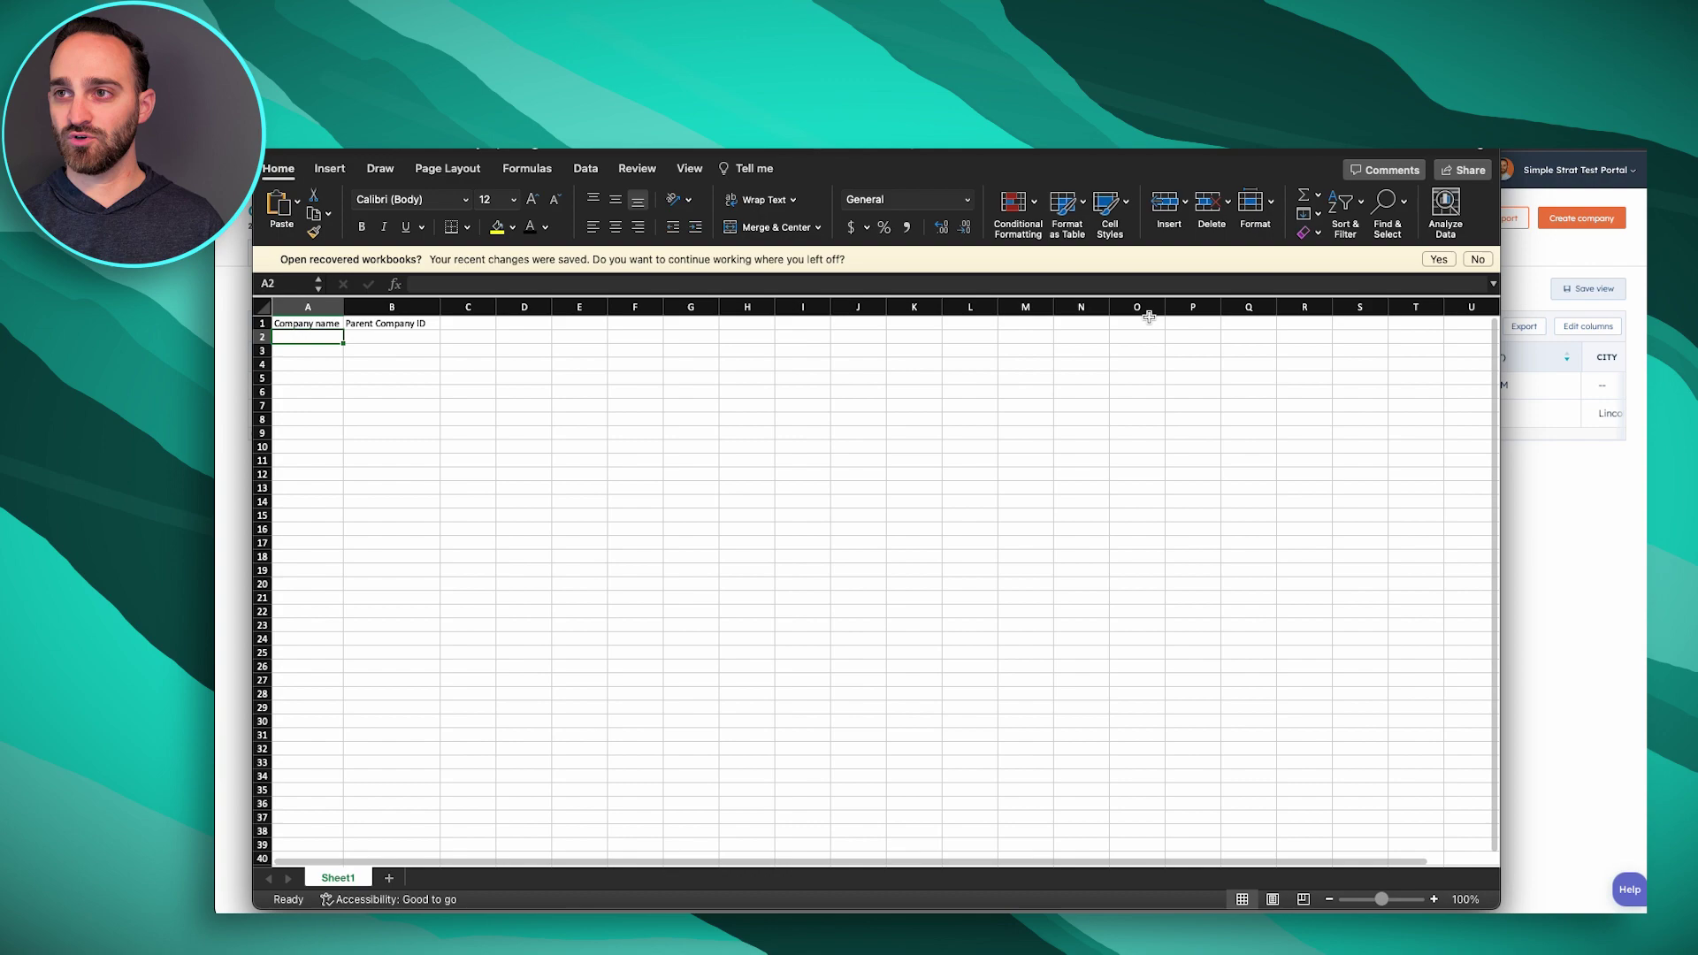
pyautogui.moveTo(1069, 162)
pyautogui.mouseDown()
pyautogui.moveTo(1044, 128)
pyautogui.moveTo(1088, 138)
pyautogui.mouseUp()
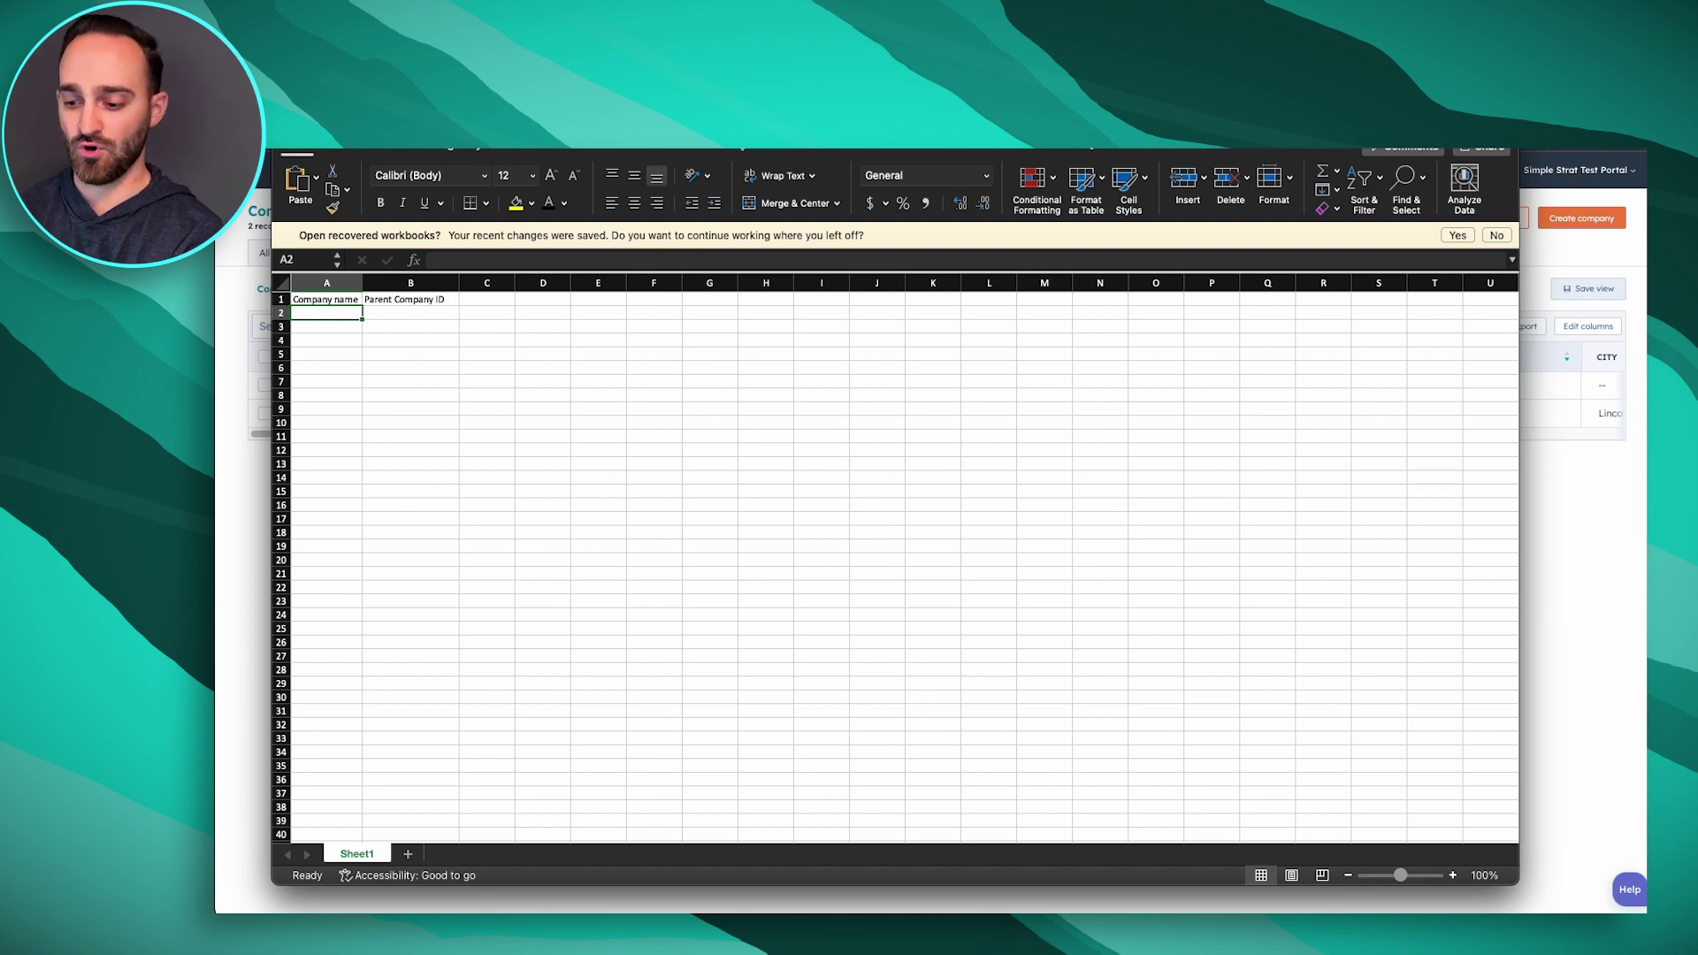
pyautogui.write('Hubspot Hacks')
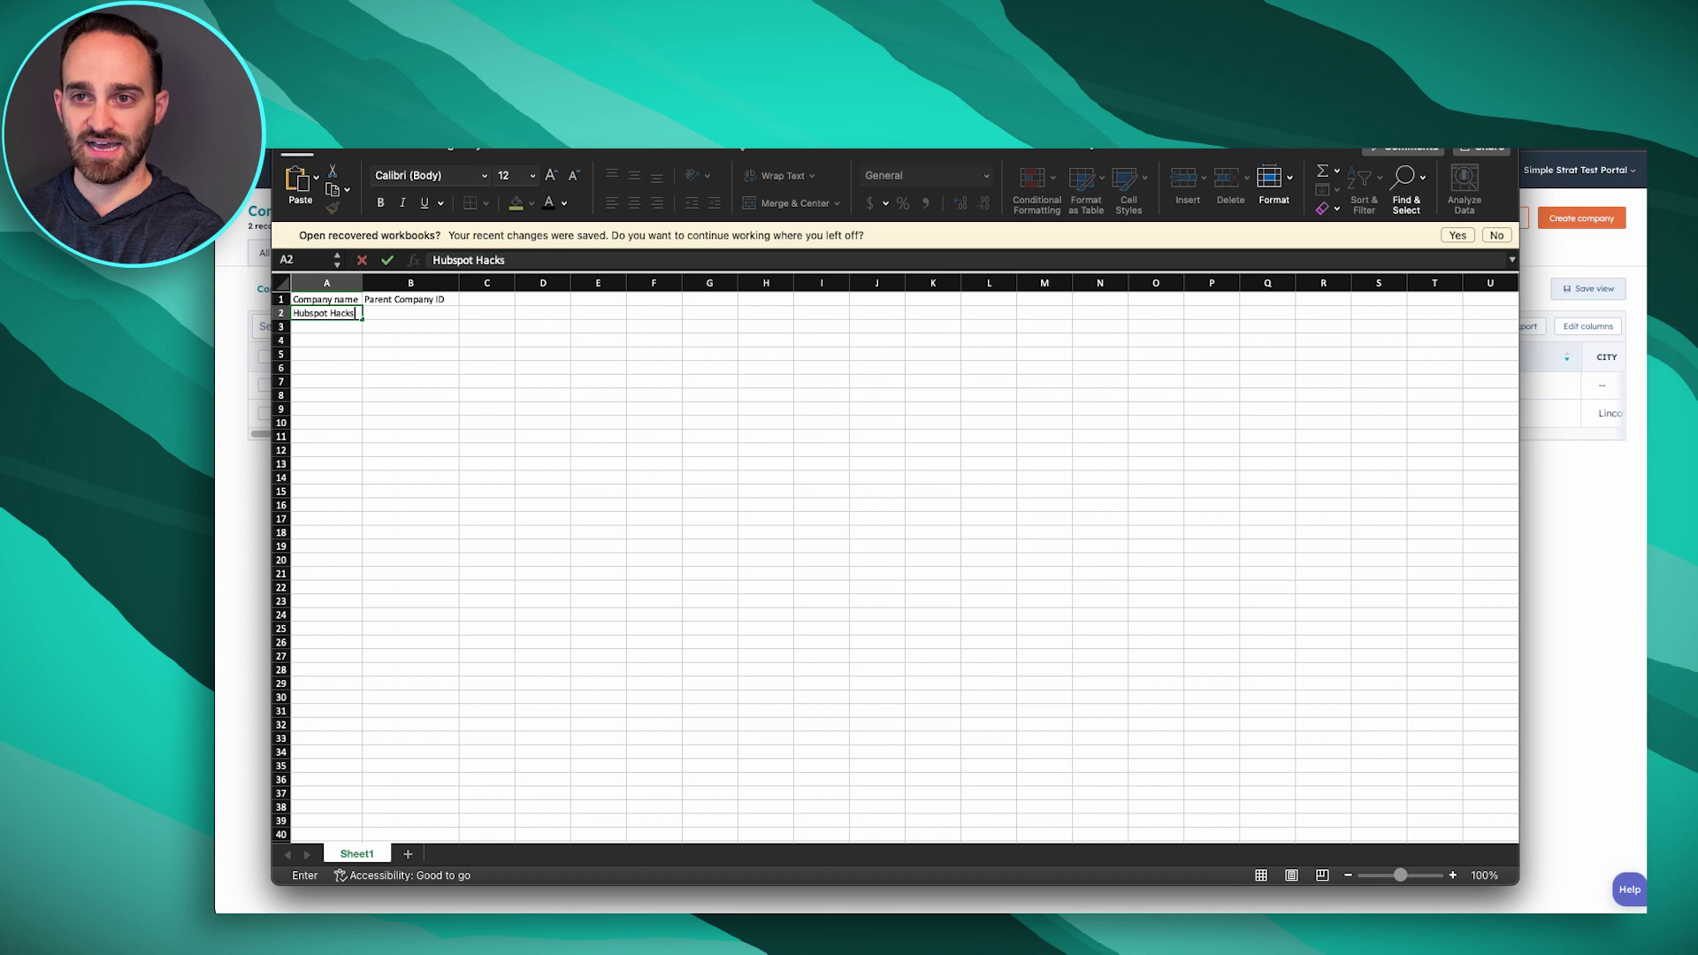
pyautogui.press('Tab')
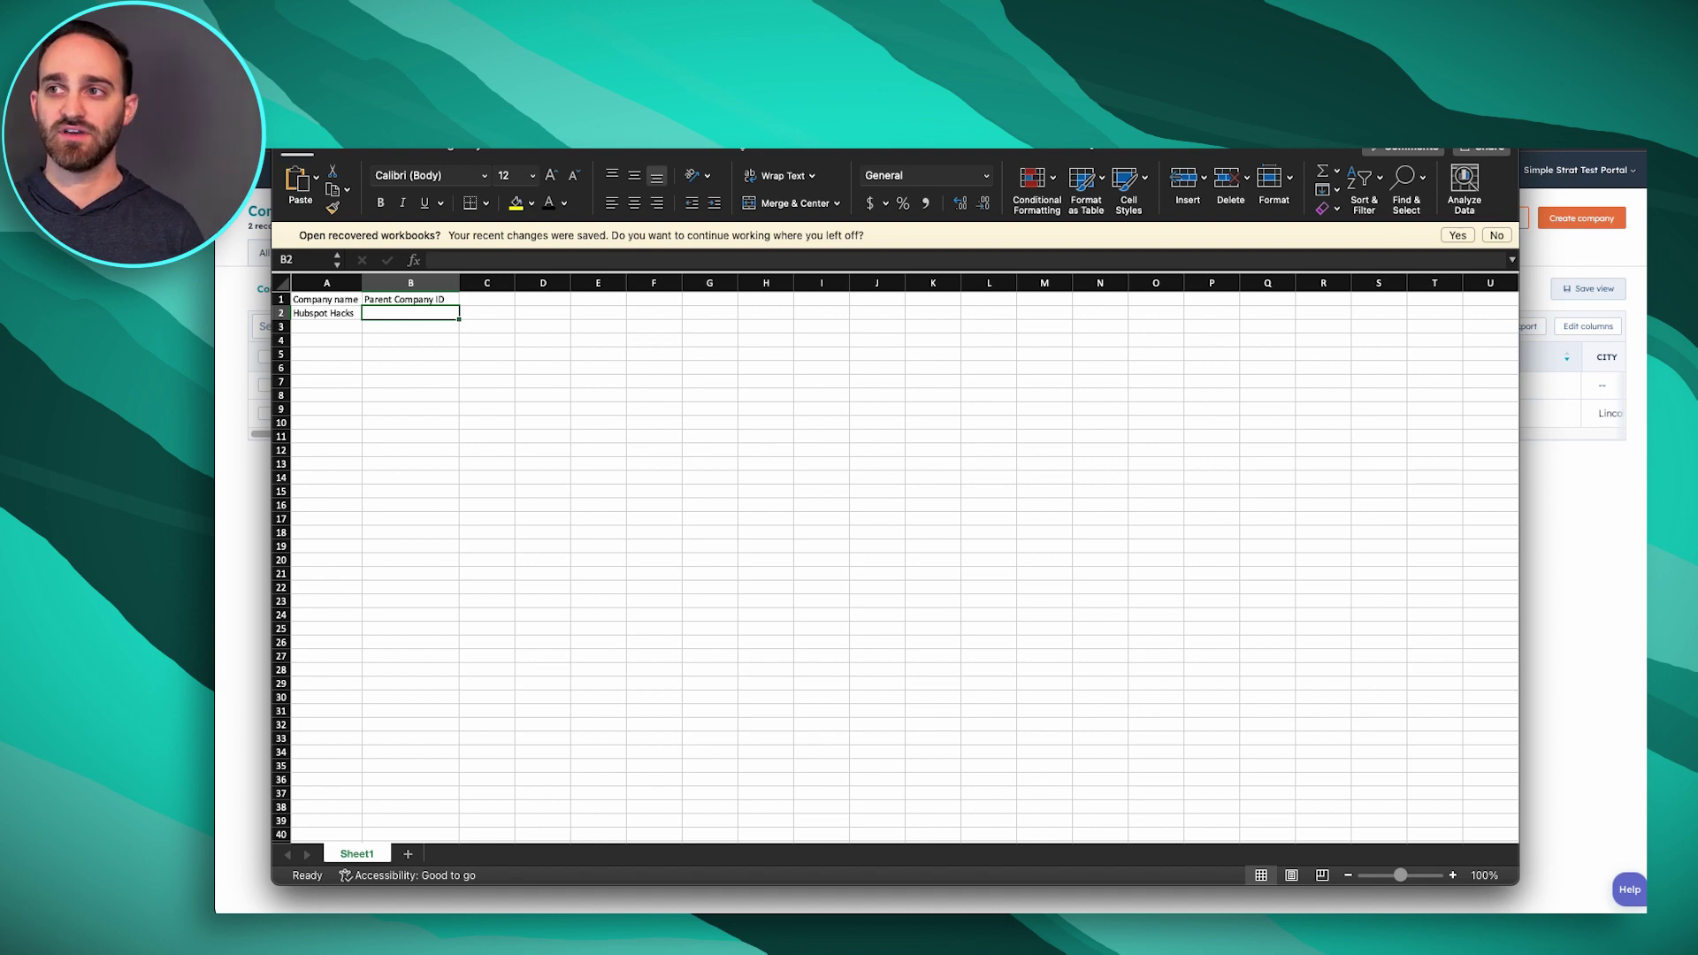
# Copy Simple Strat's record ID from the HubSpot companies list and paste it into B2.
pyautogui.click(235, 641)
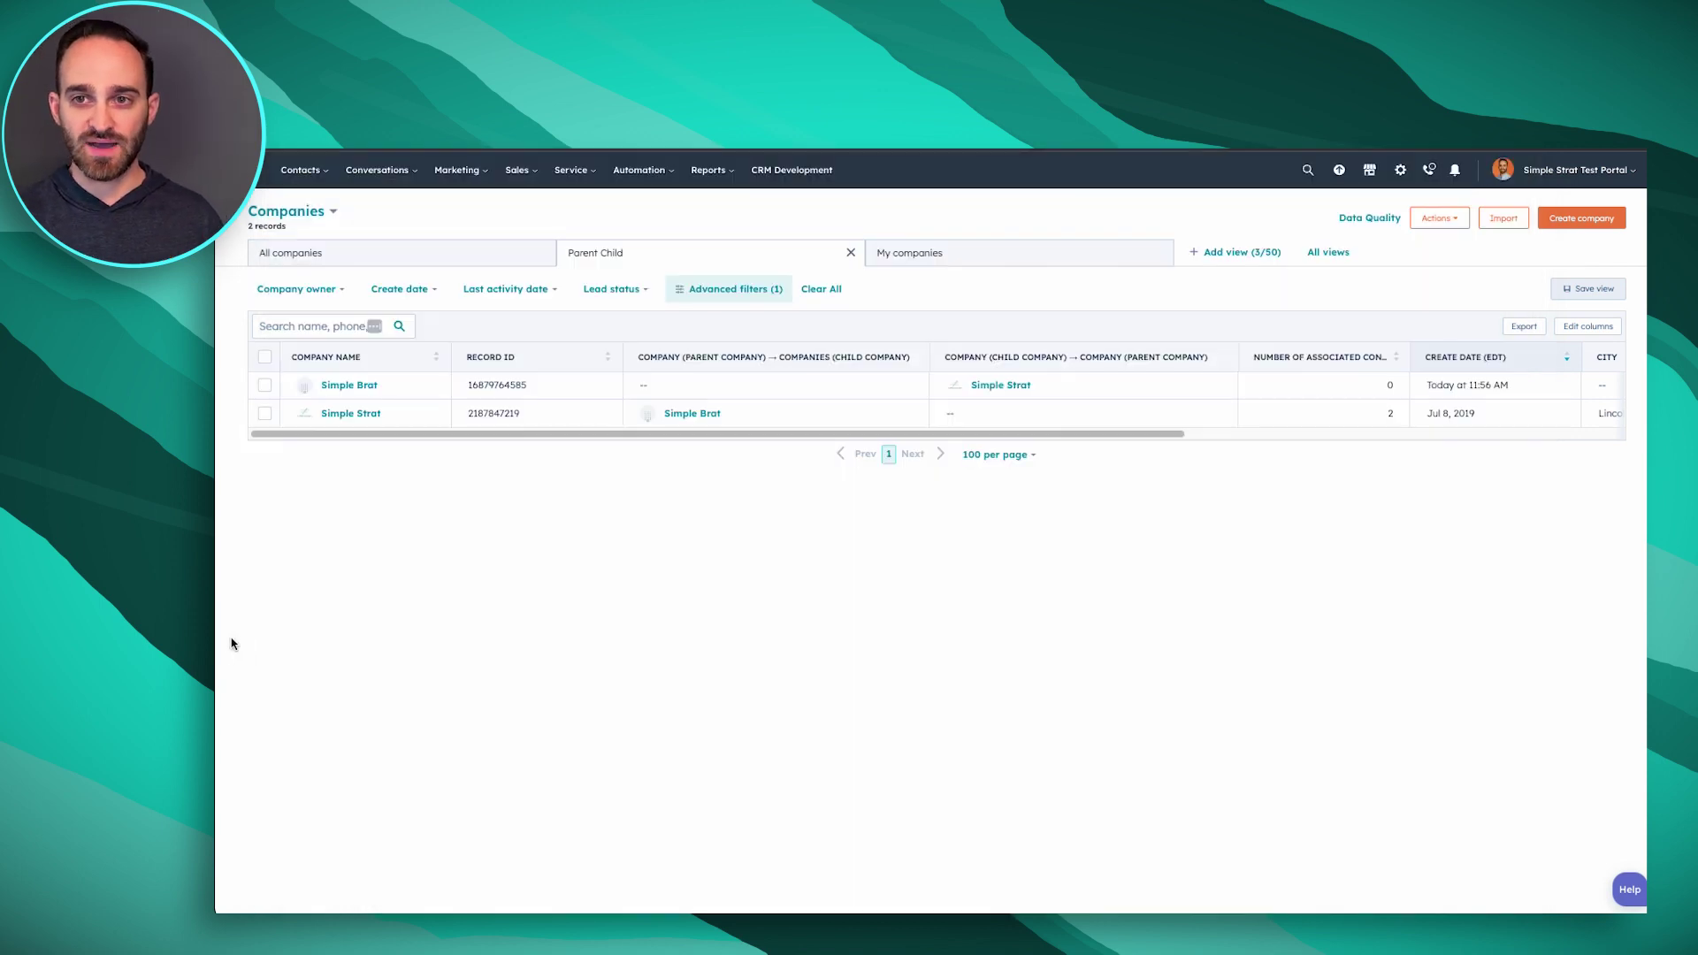
pyautogui.rightClick(506, 413)
pyautogui.click(530, 442)
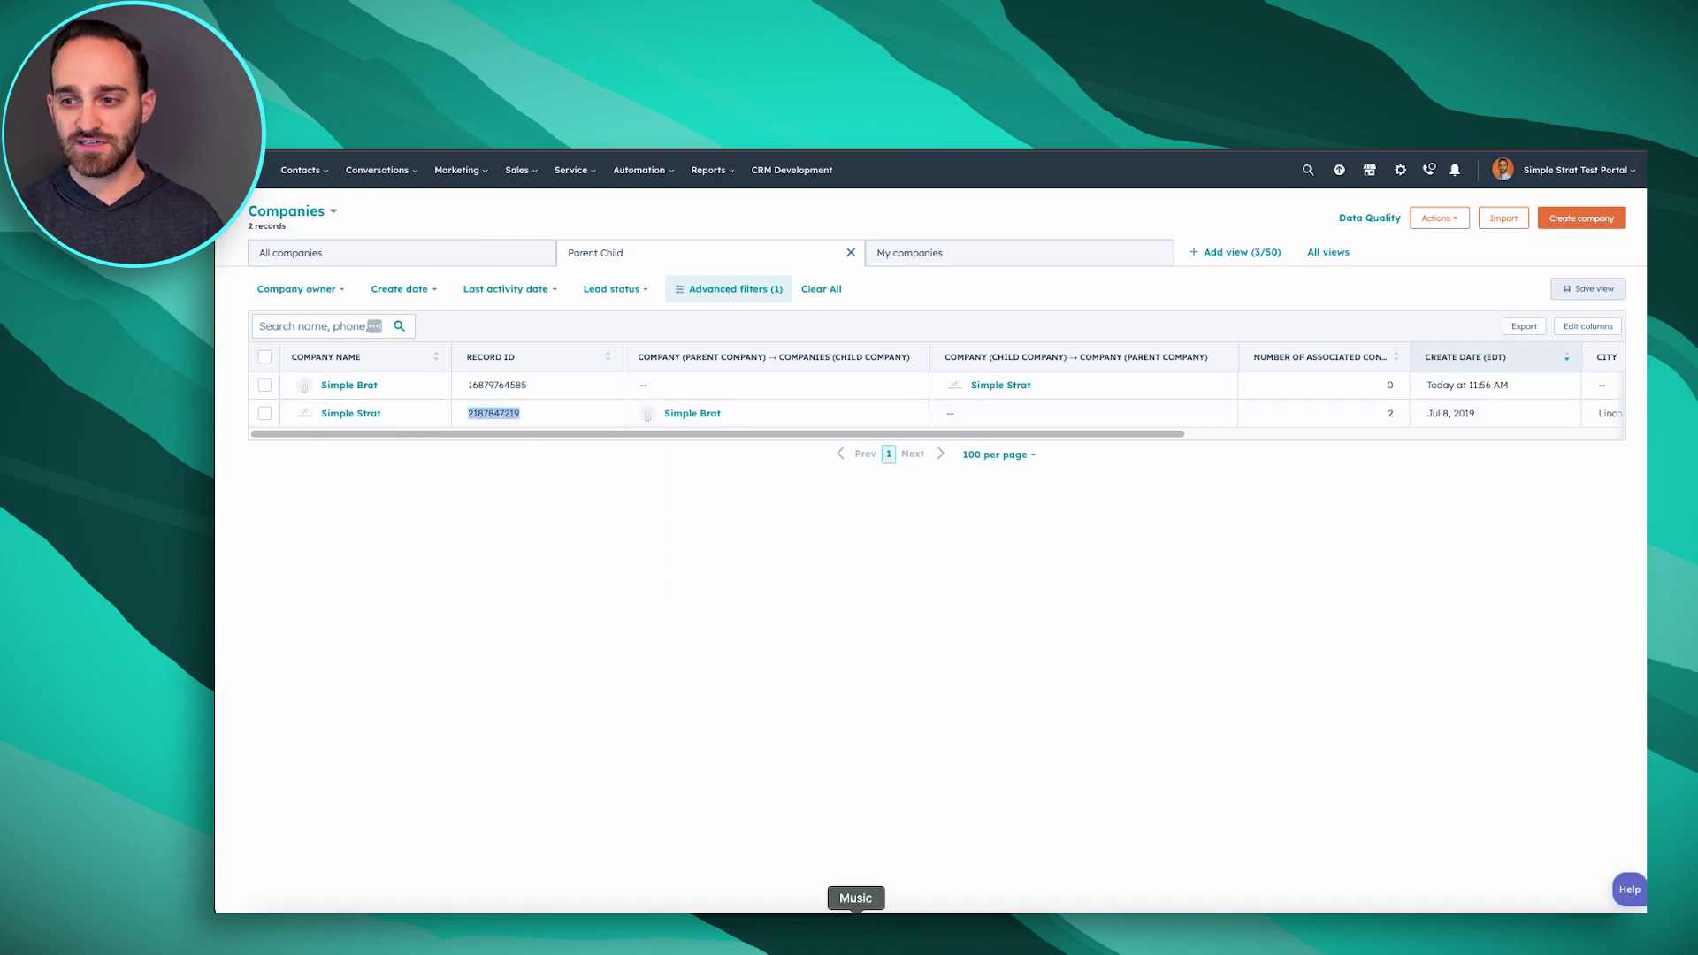
pyautogui.click(855, 933)
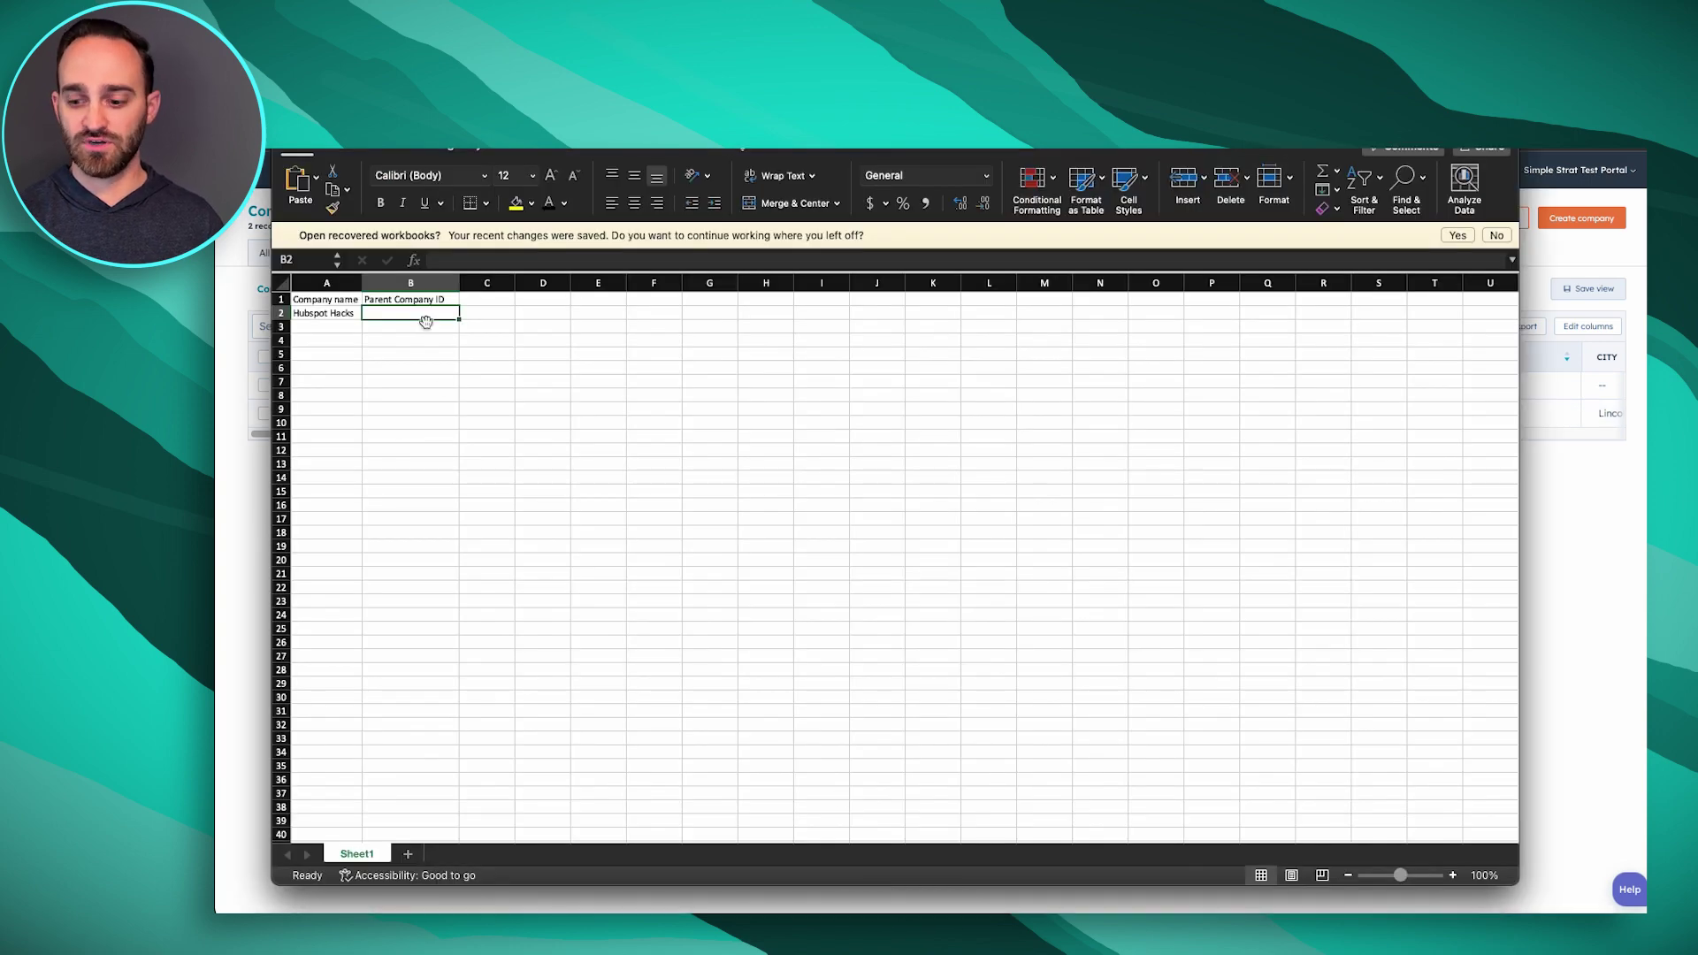
pyautogui.press('super+v')
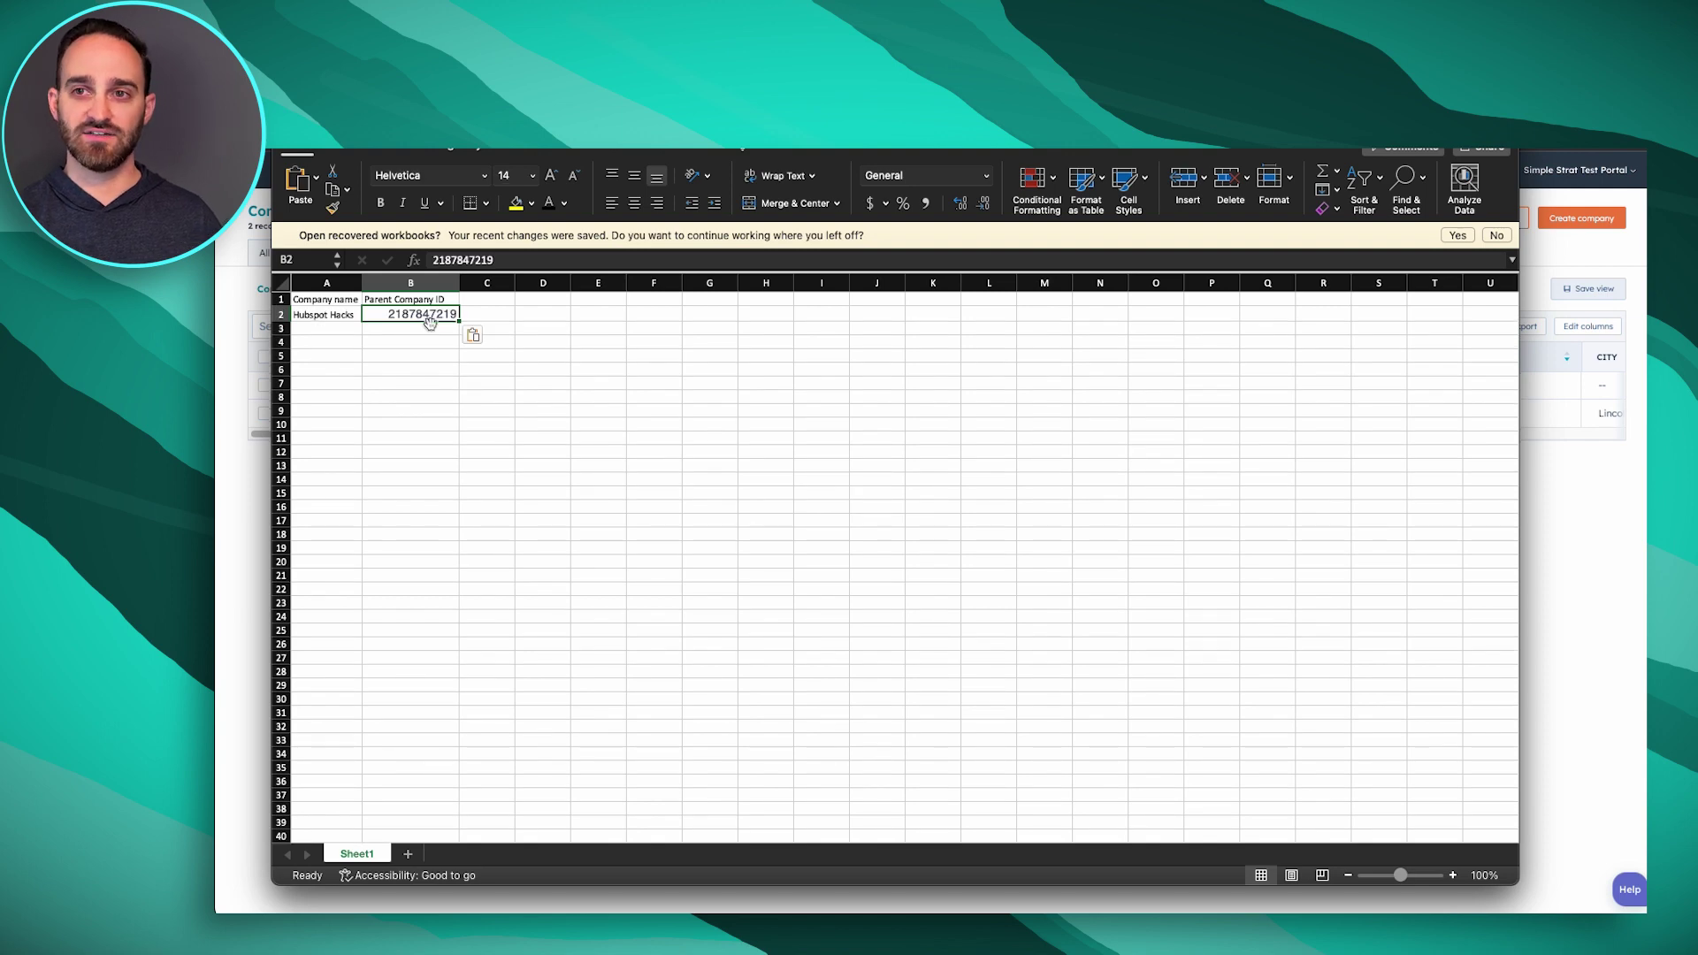
pyautogui.click(266, 147)
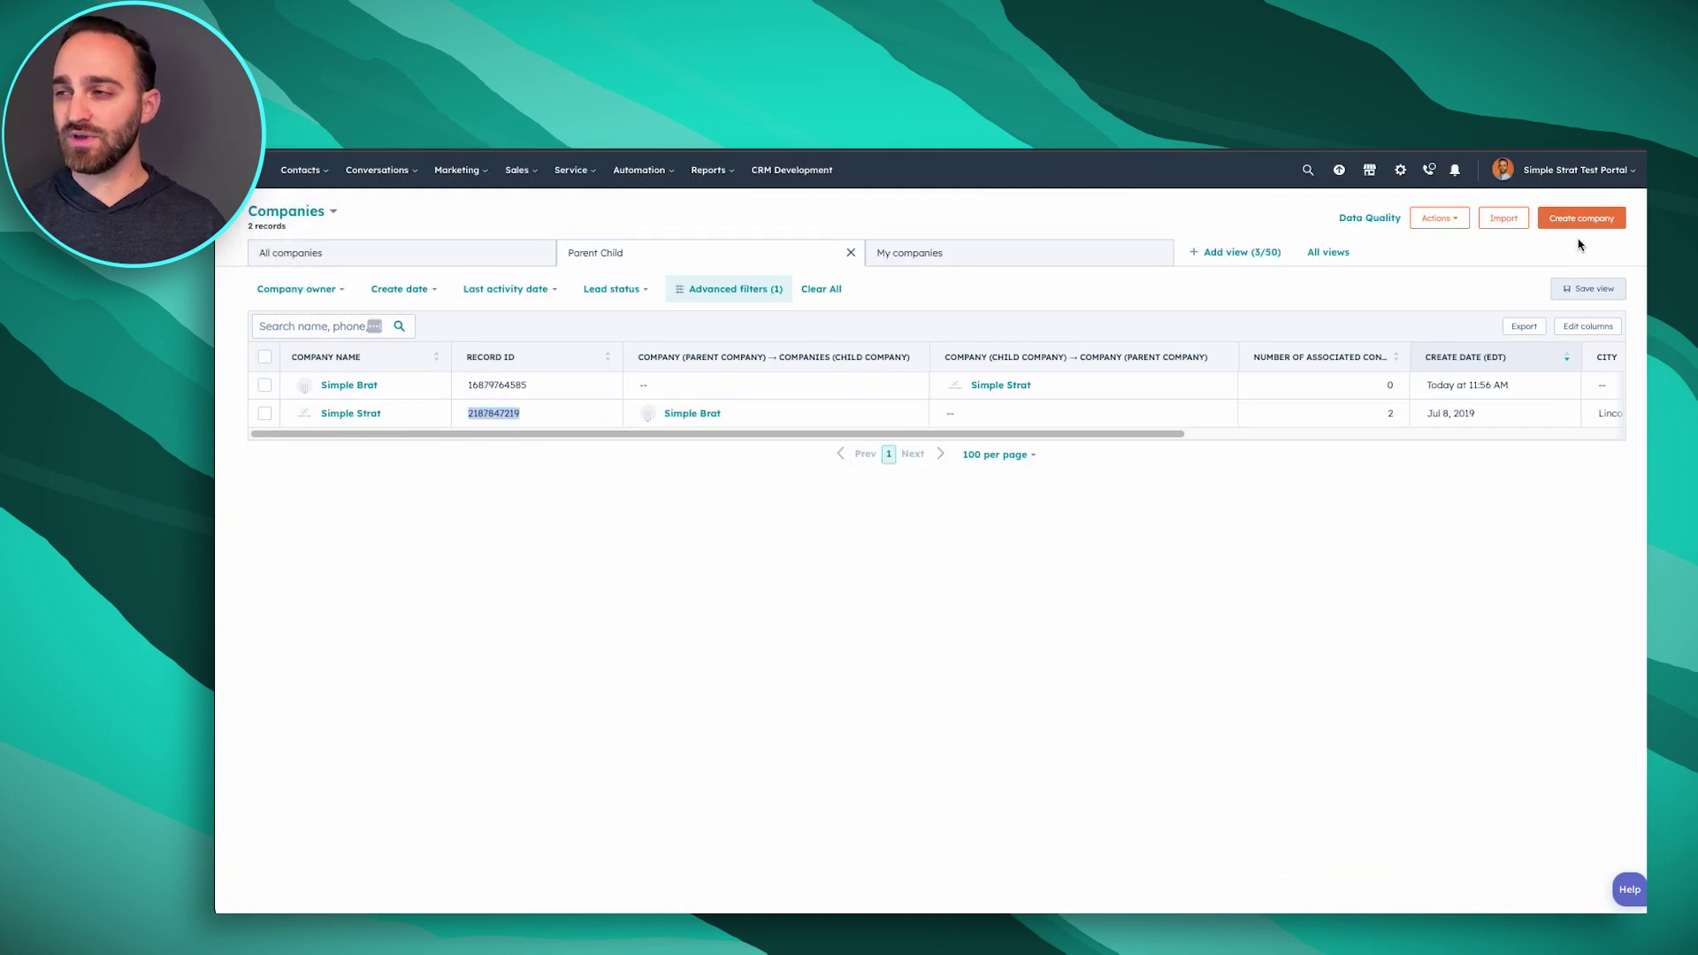
# Start a new import from a computer file, choosing one file and one object.
pyautogui.click(1506, 224)
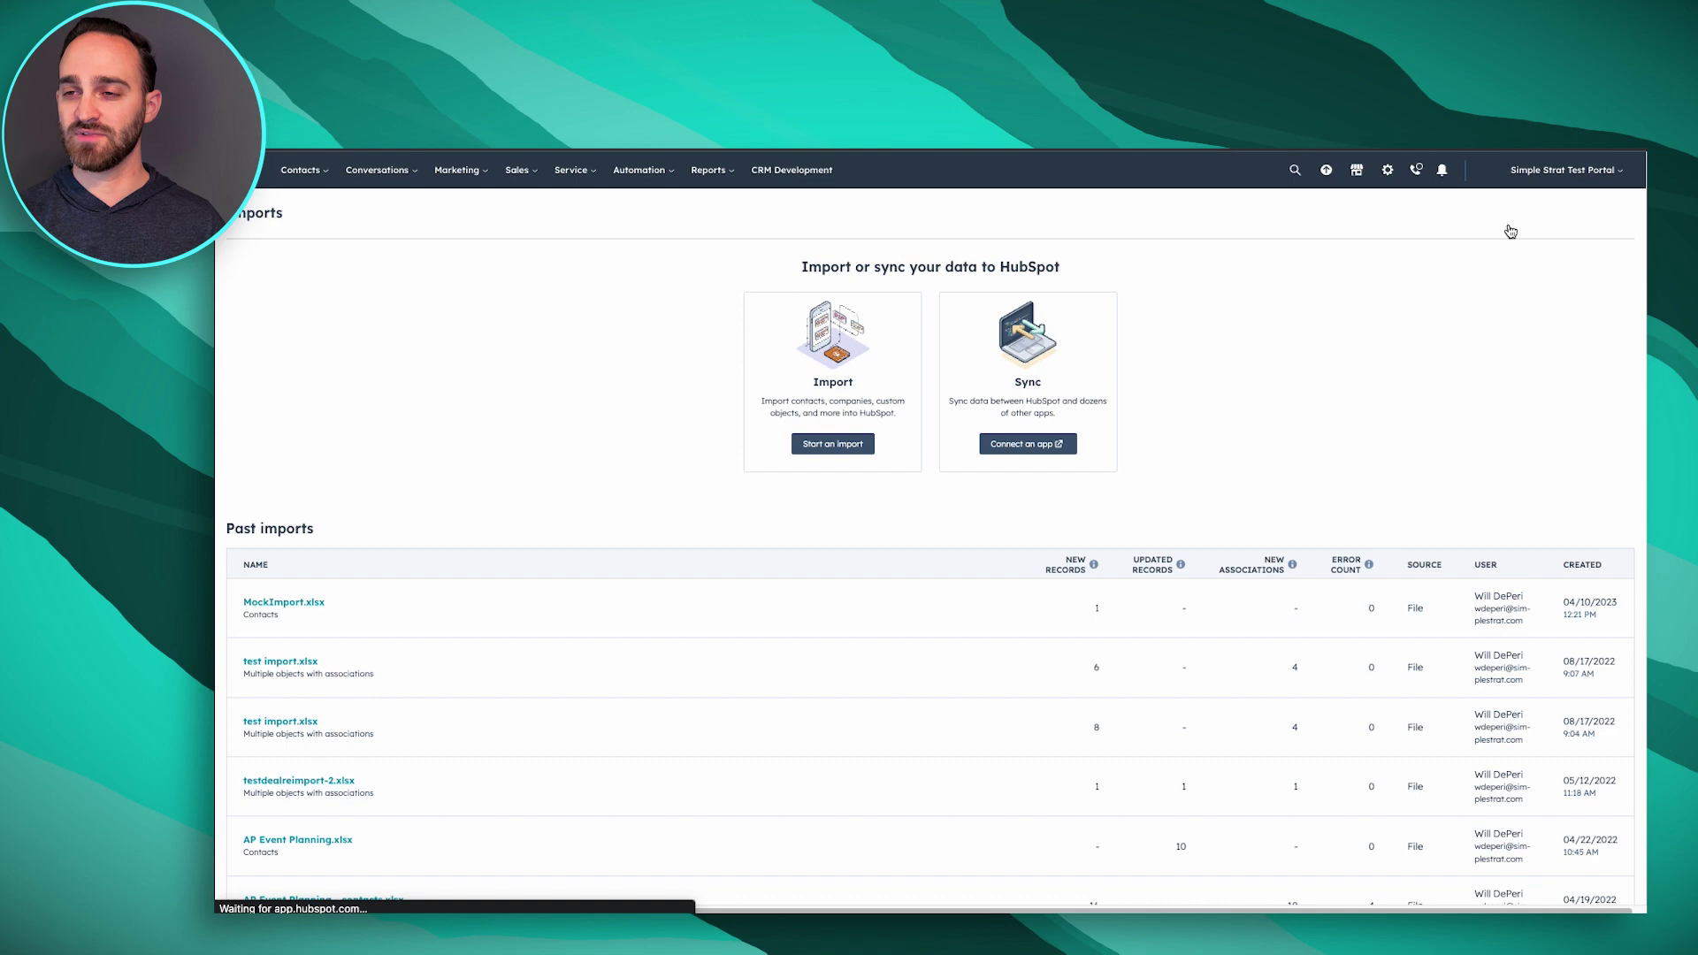
pyautogui.click(833, 444)
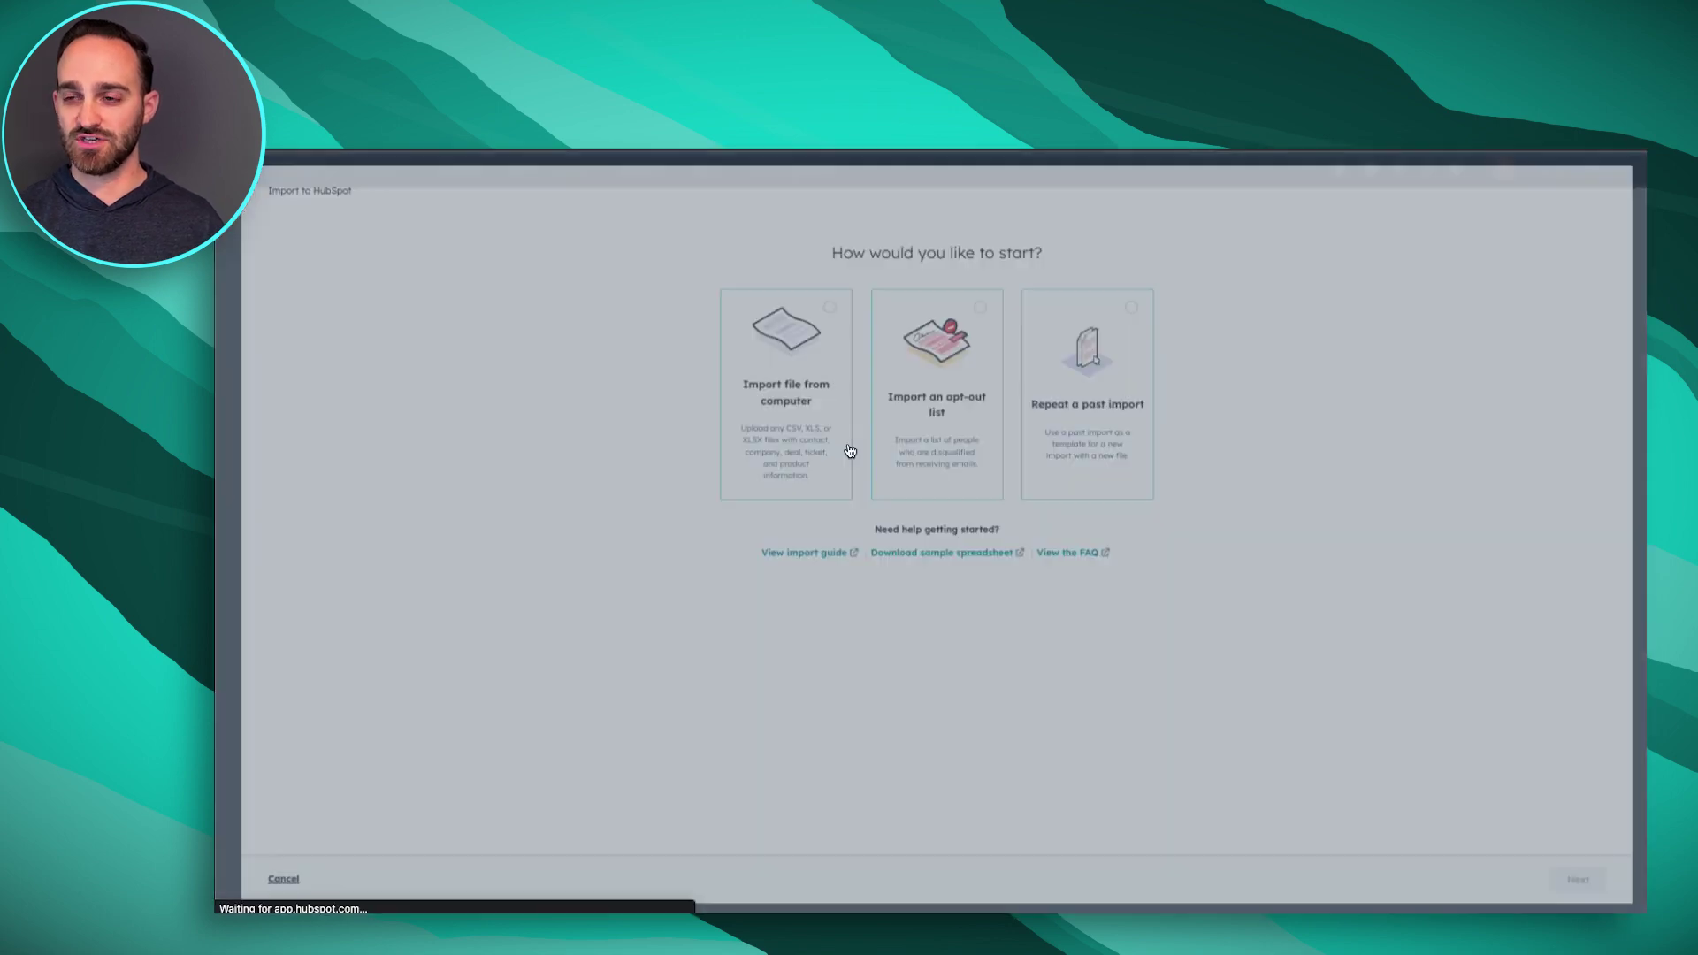
pyautogui.click(782, 436)
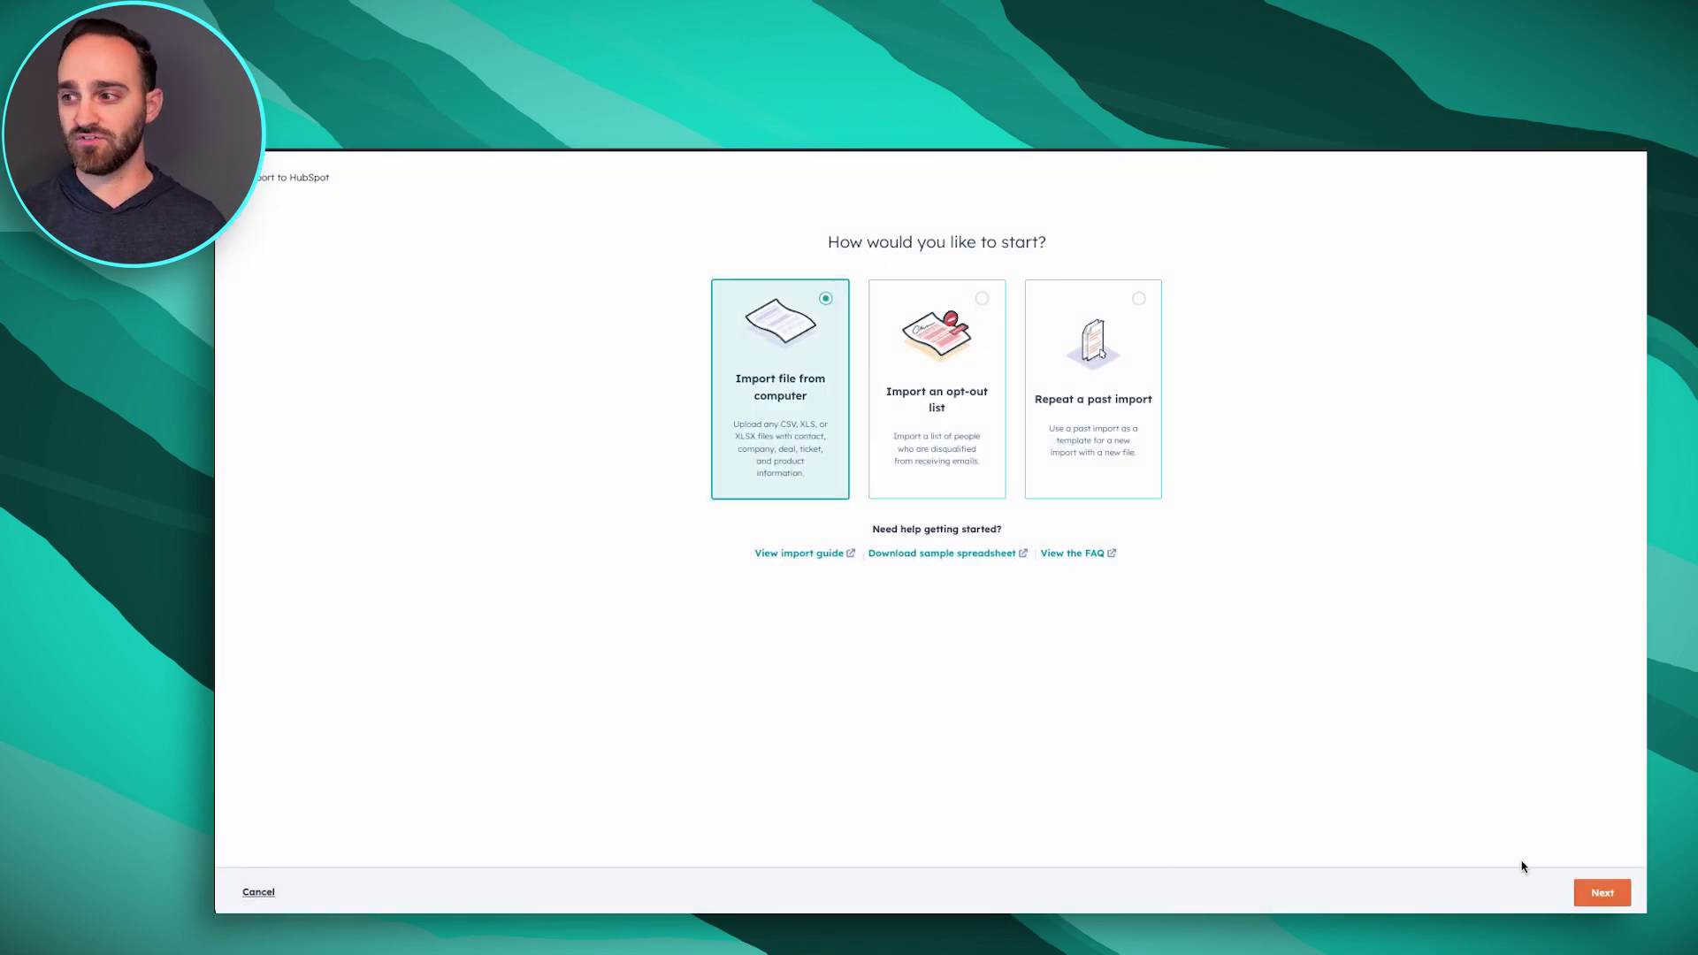
pyautogui.click(1599, 893)
pyautogui.click(843, 446)
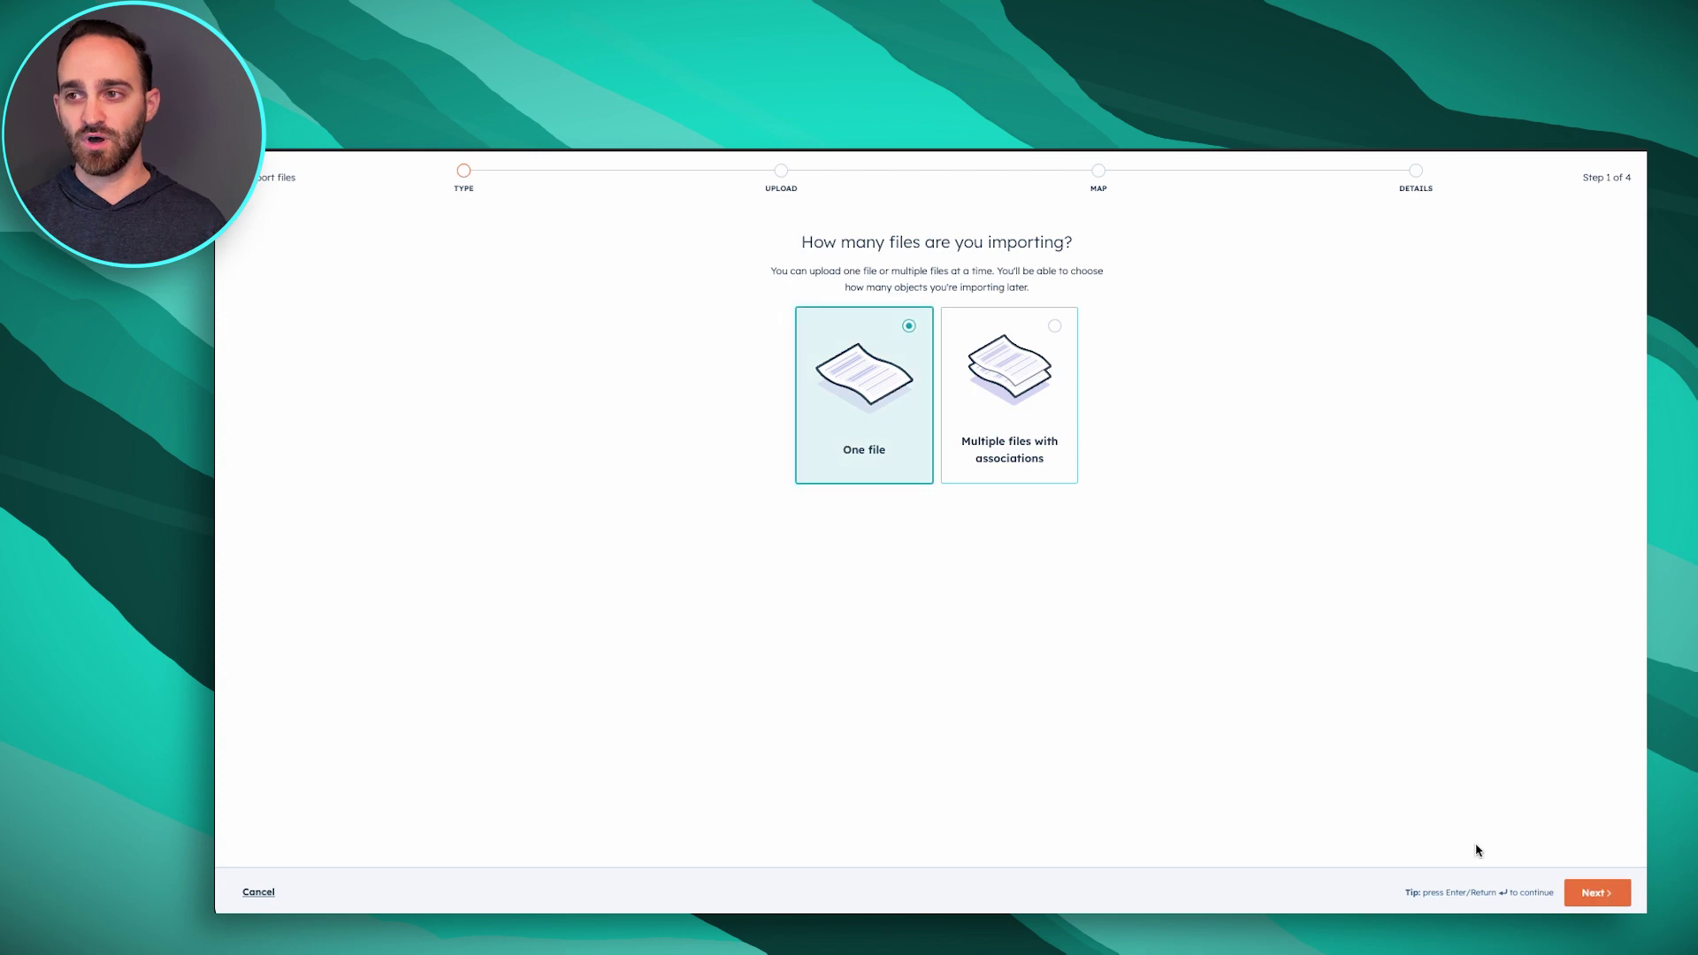
pyautogui.click(1596, 893)
pyautogui.click(900, 491)
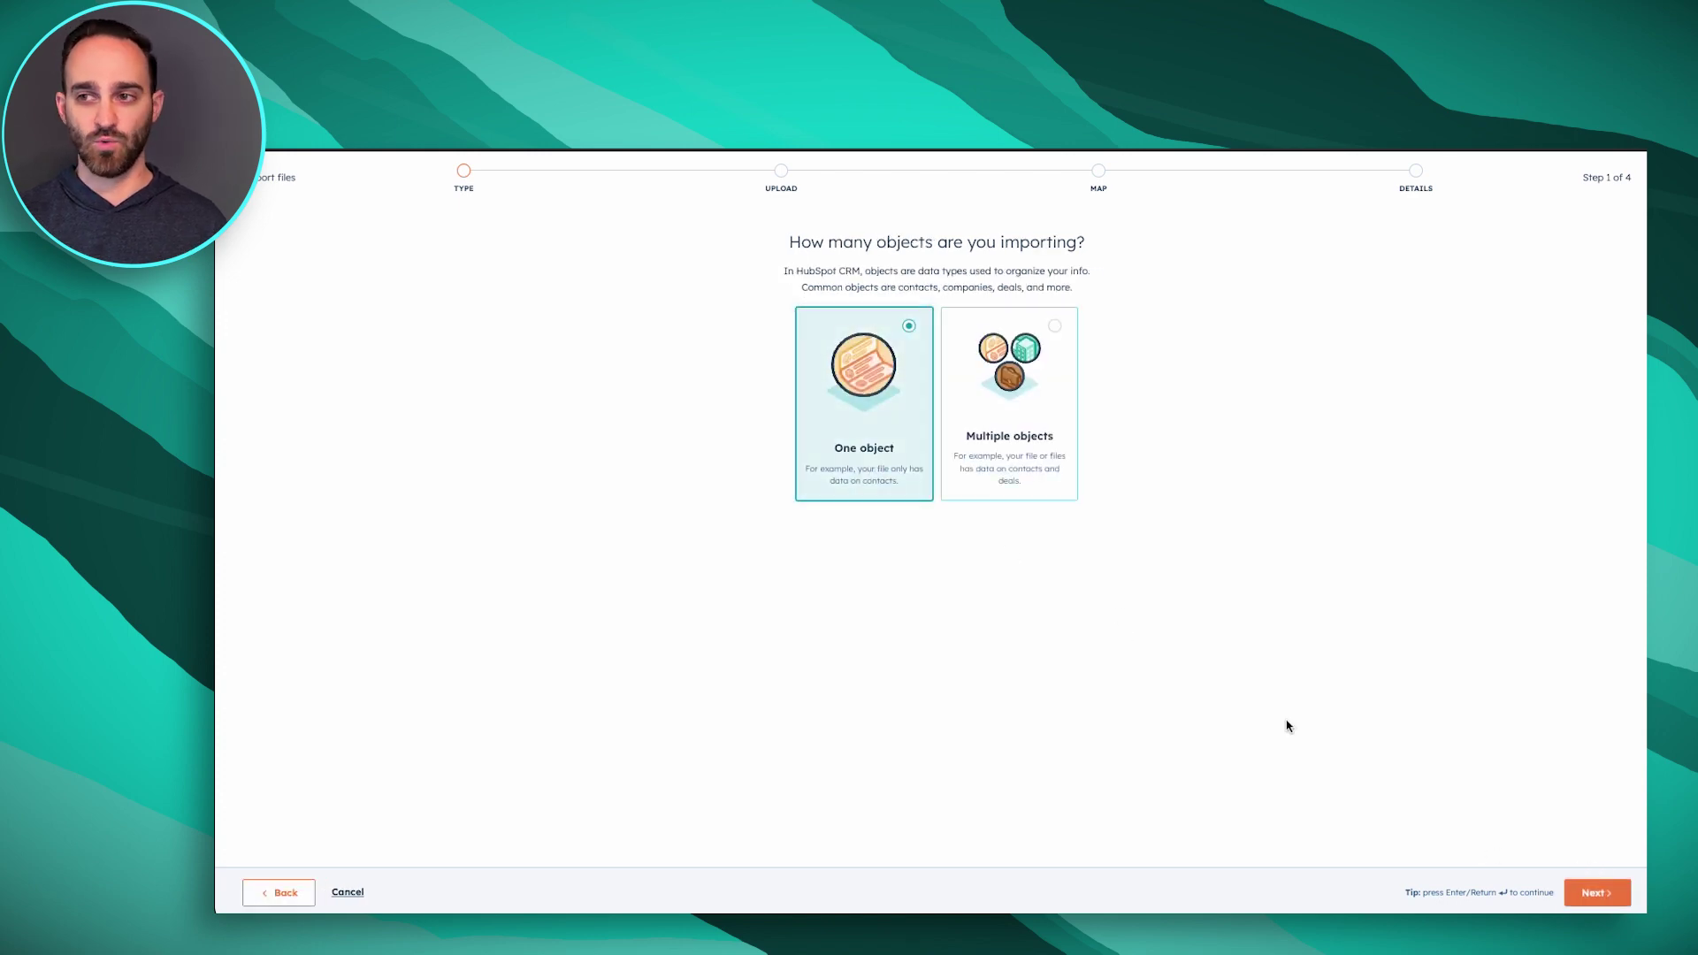
pyautogui.click(1583, 893)
# Choose Companies, upload 'Parent Child Import-1.xlsx', and advance to column mapping.
pyautogui.click(698, 442)
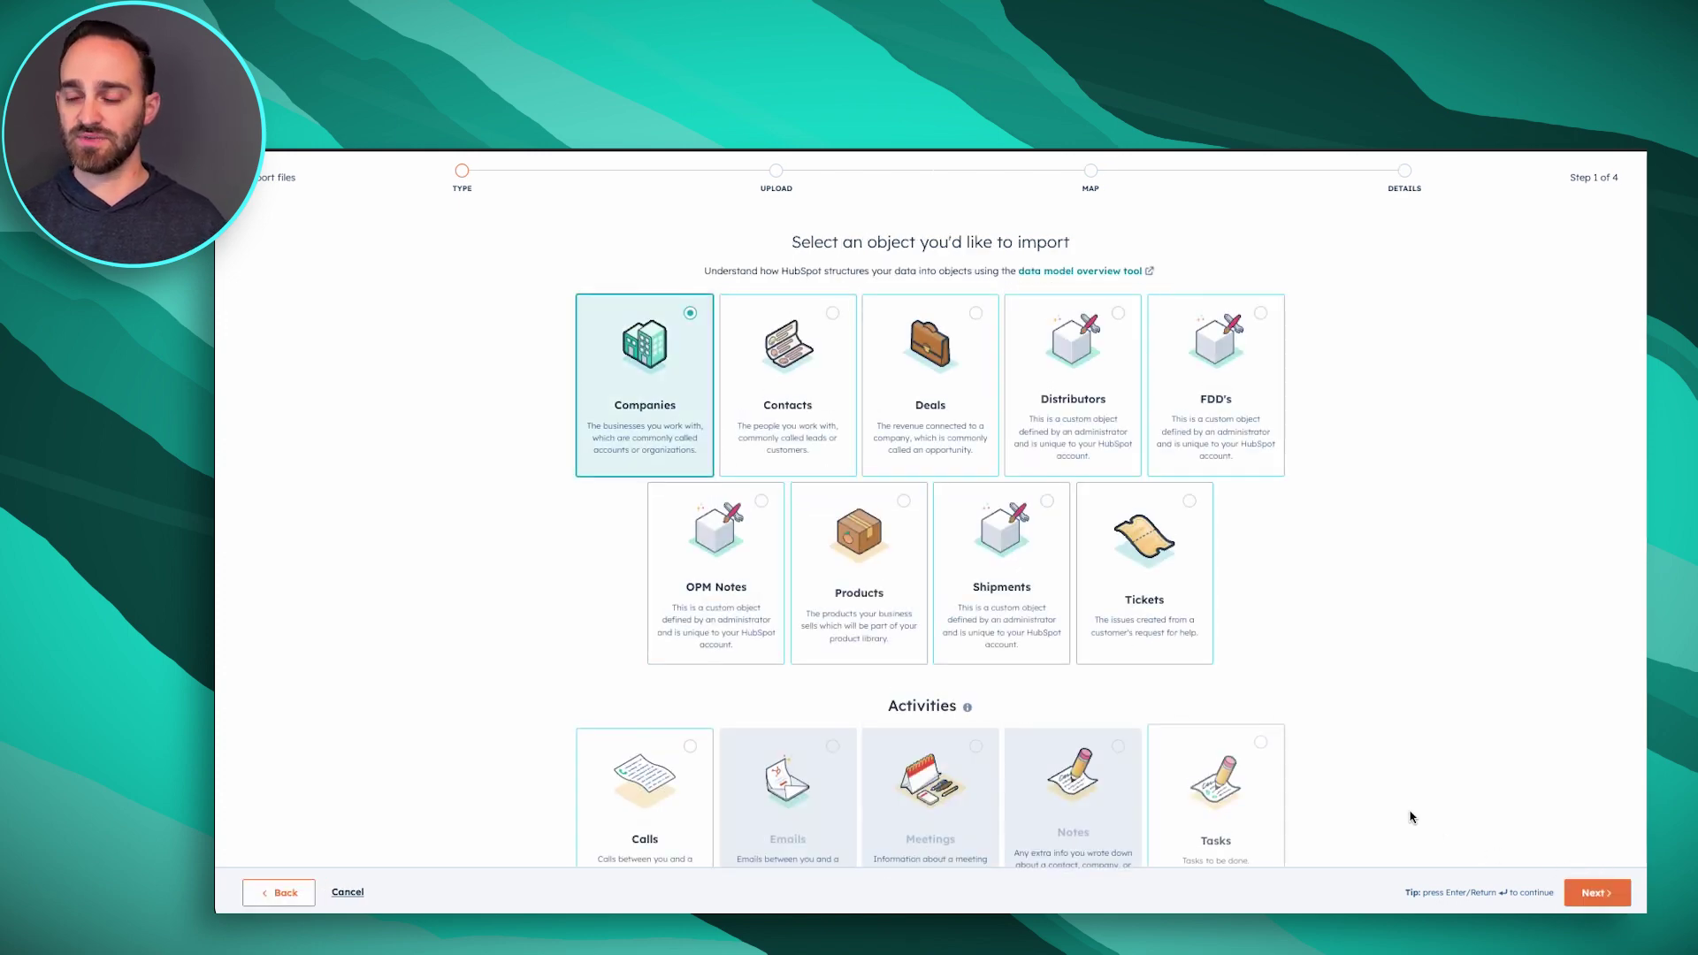
pyautogui.click(1595, 895)
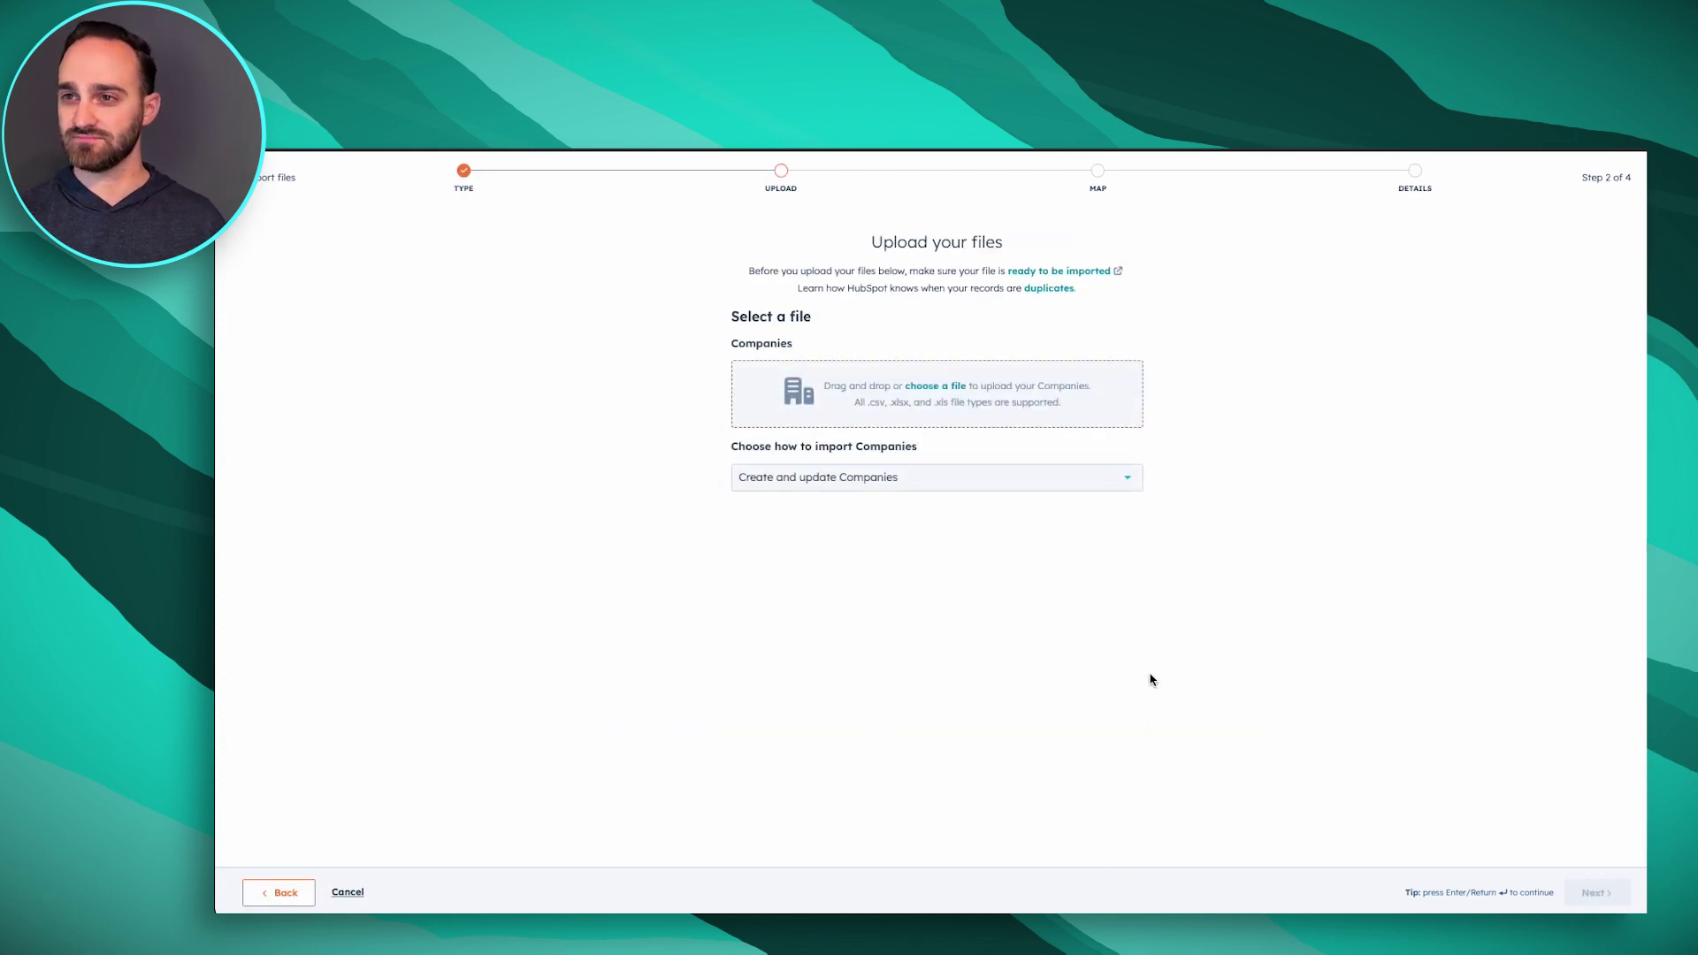
pyautogui.click(929, 388)
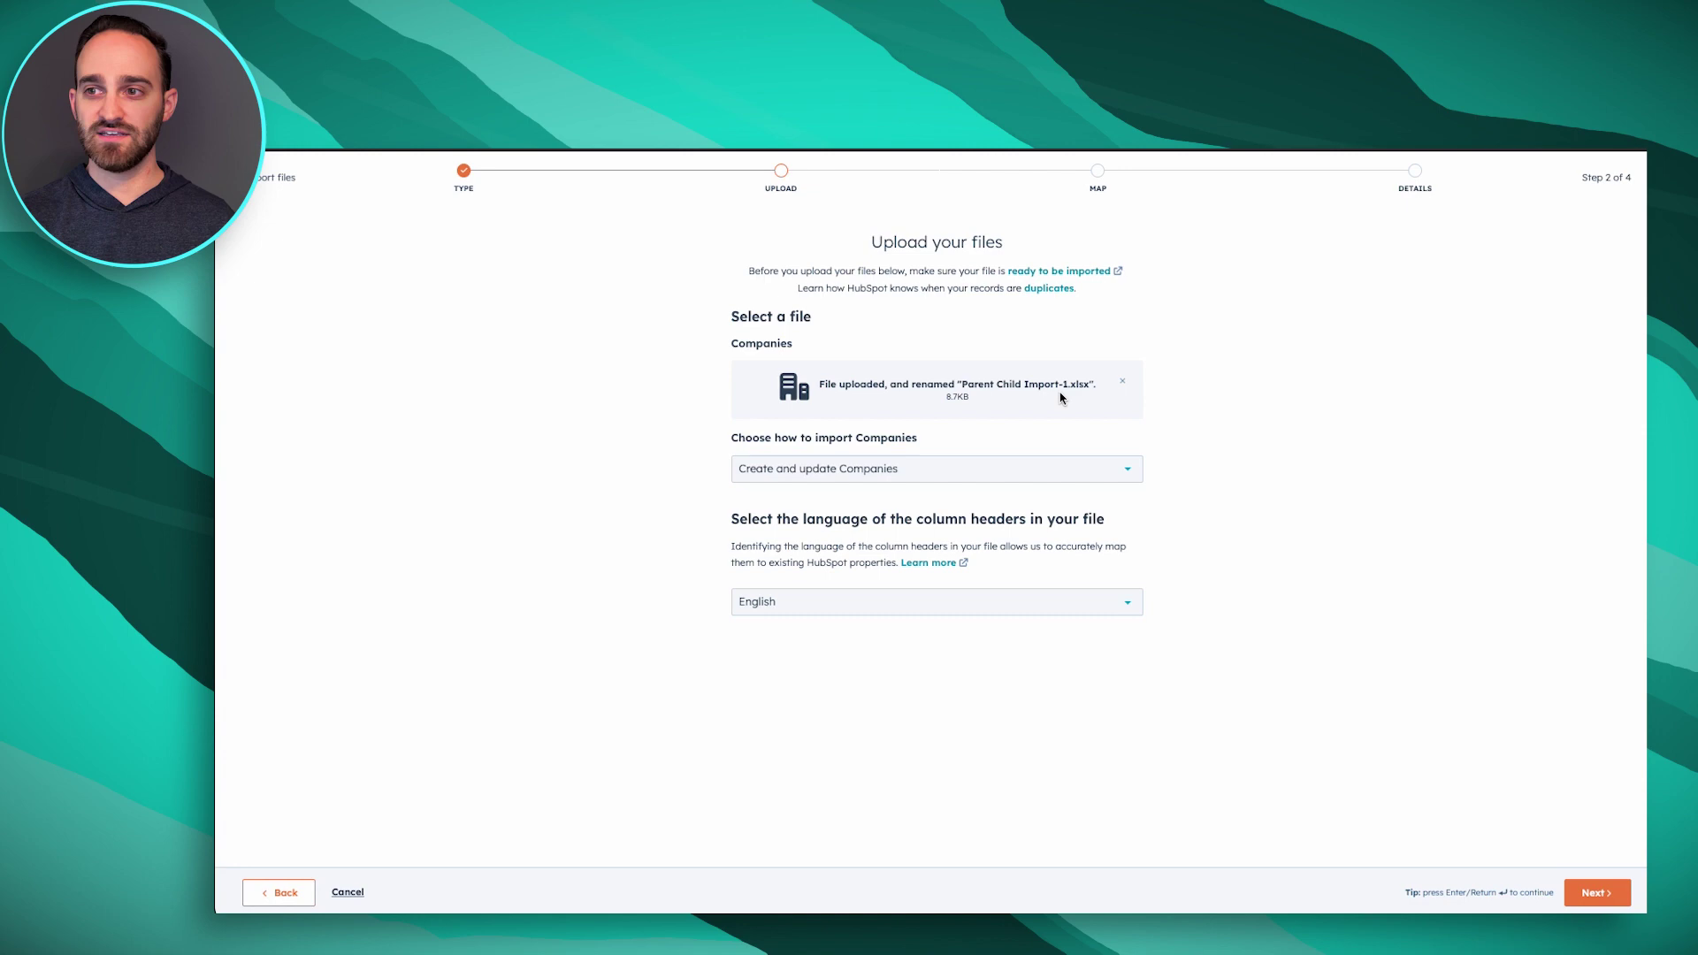
pyautogui.click(1594, 893)
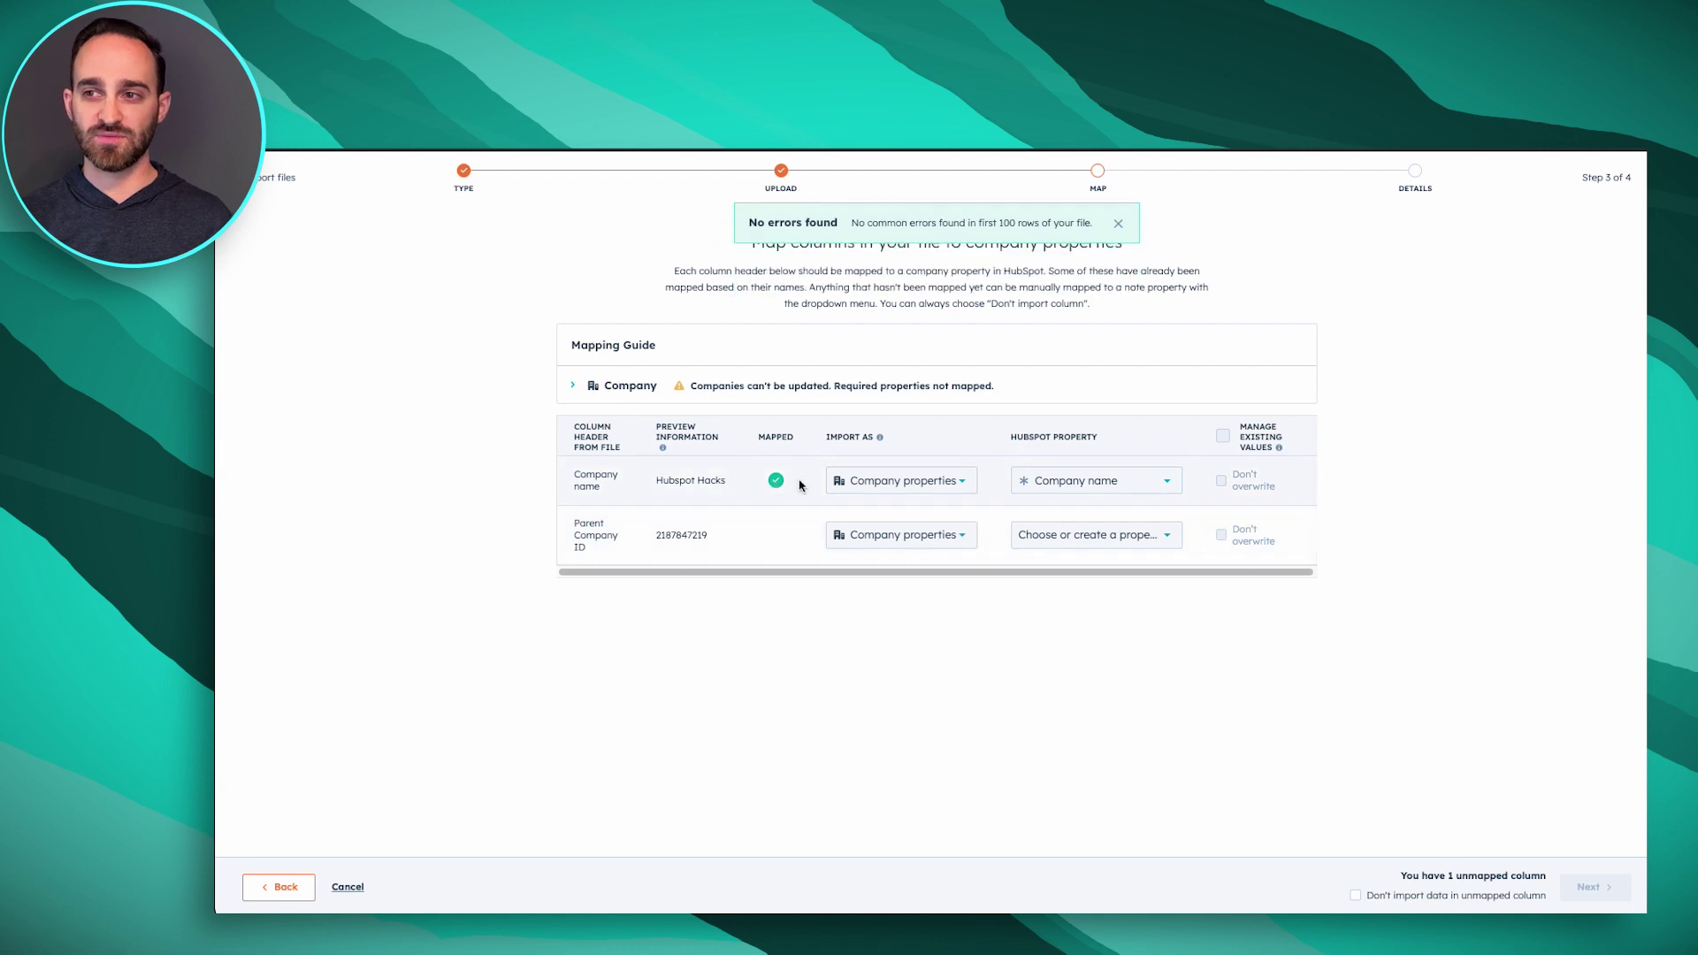
# Map the Parent Company ID column to the Parent Company property via a 'pare' search, then continue.
pyautogui.moveTo(1157, 485)
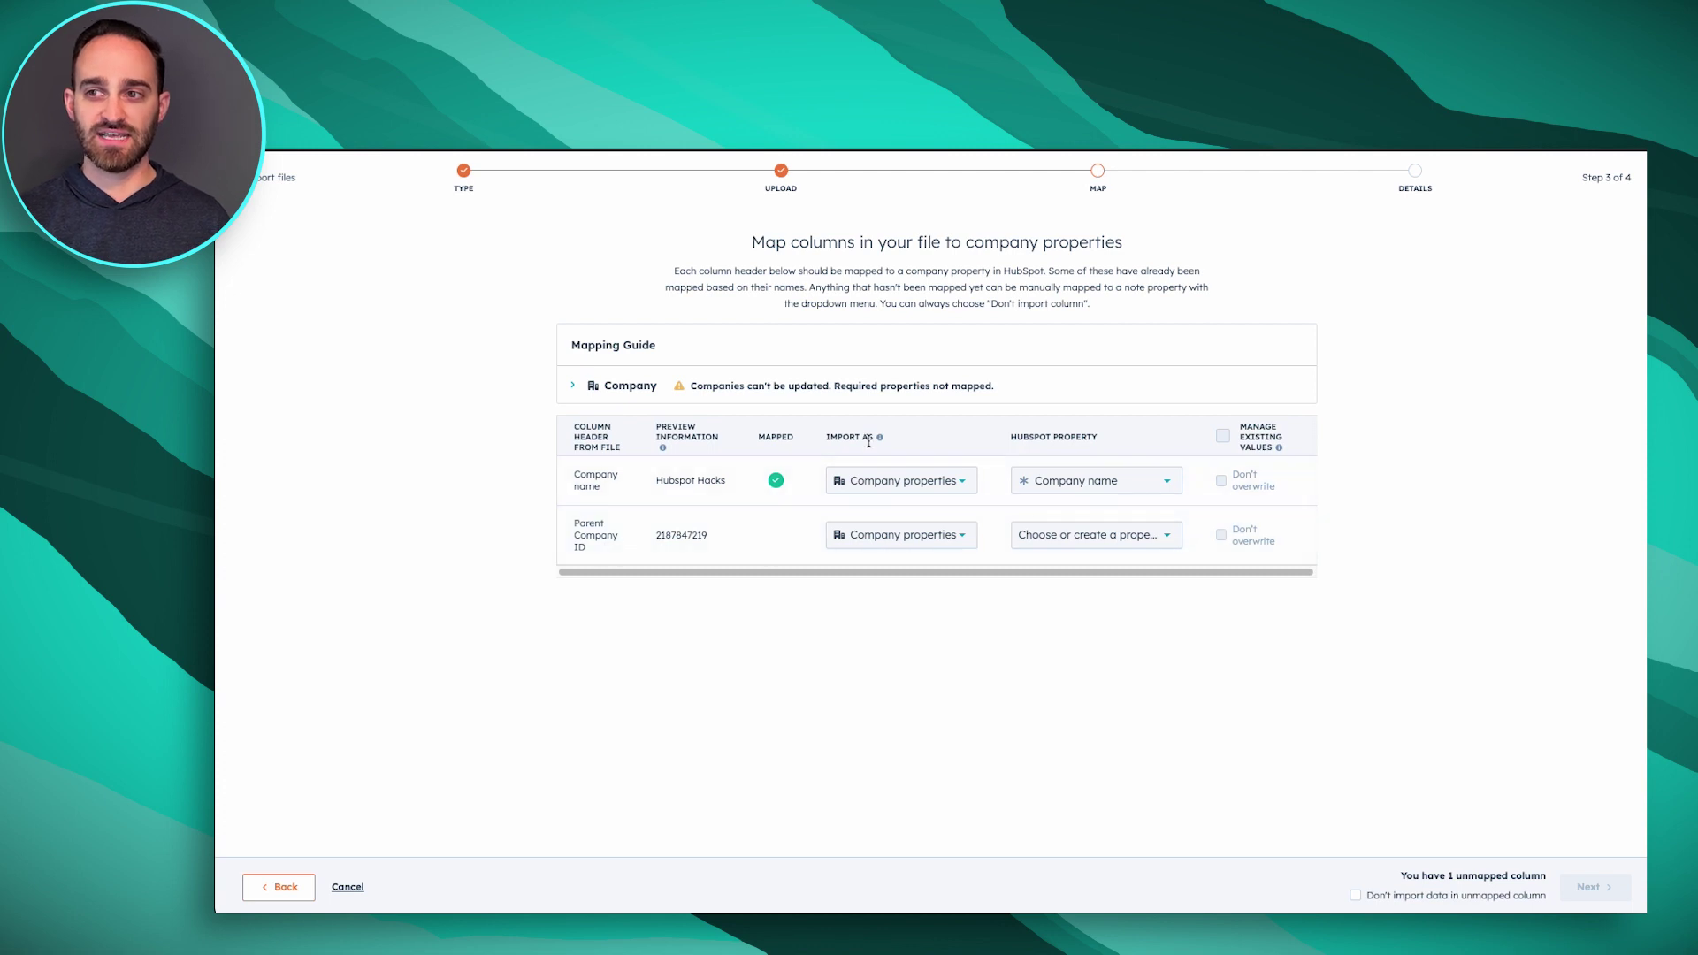
pyautogui.click(1085, 546)
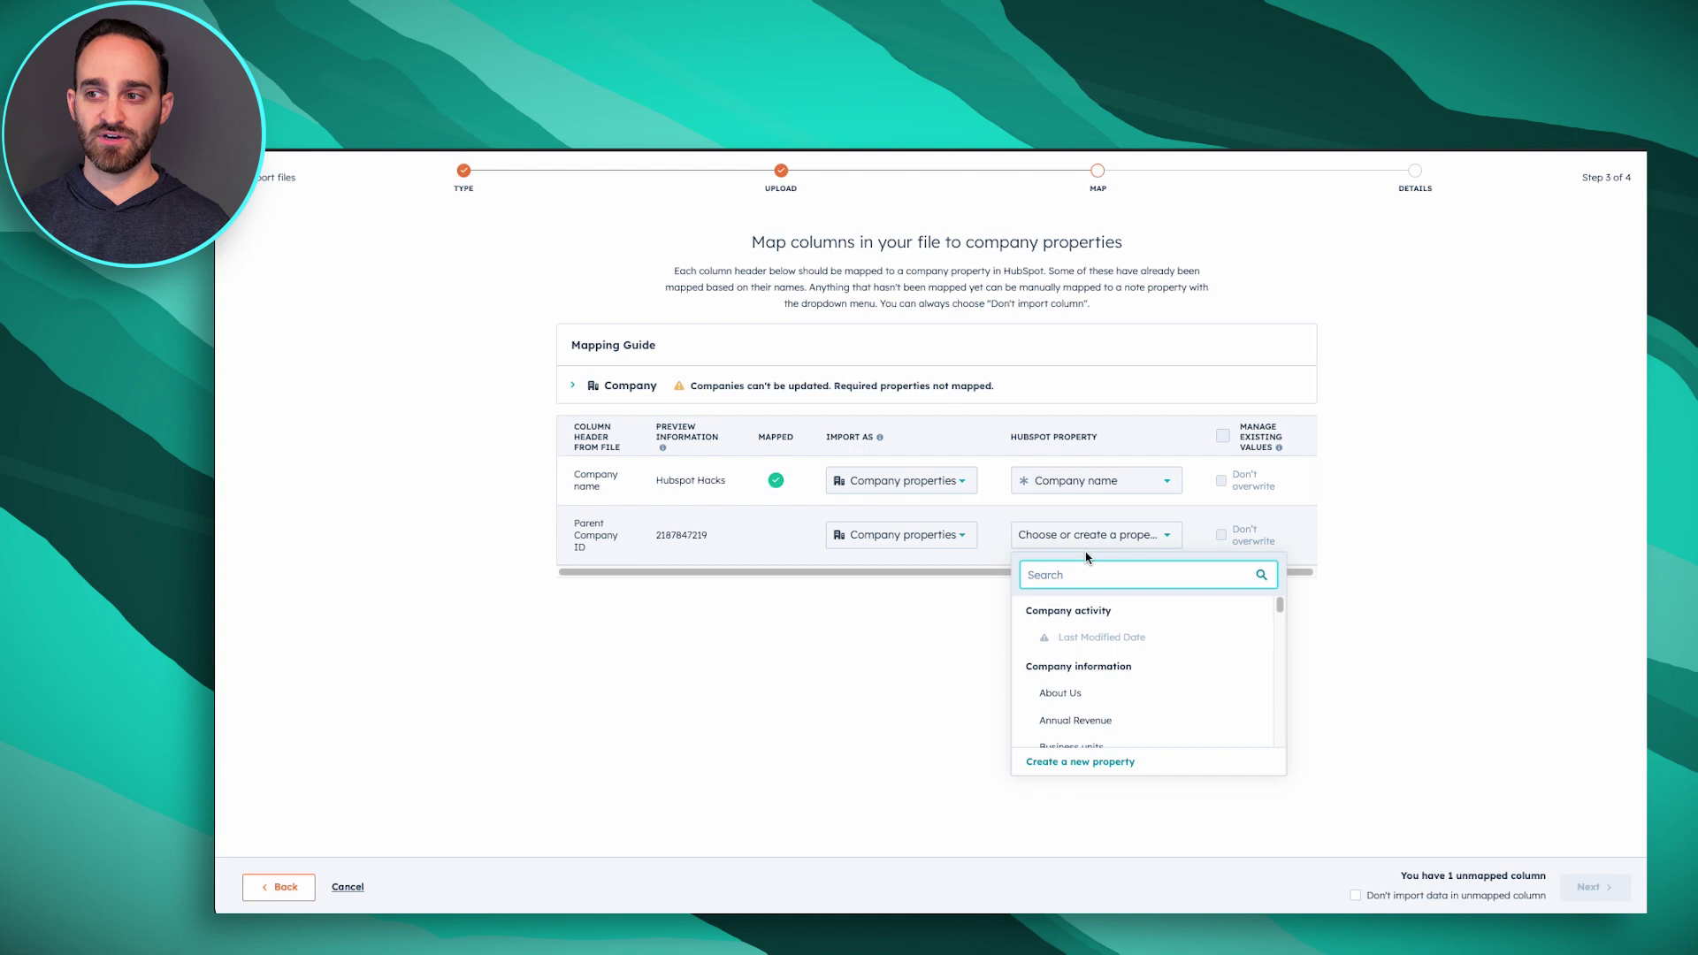
pyautogui.write('paren')
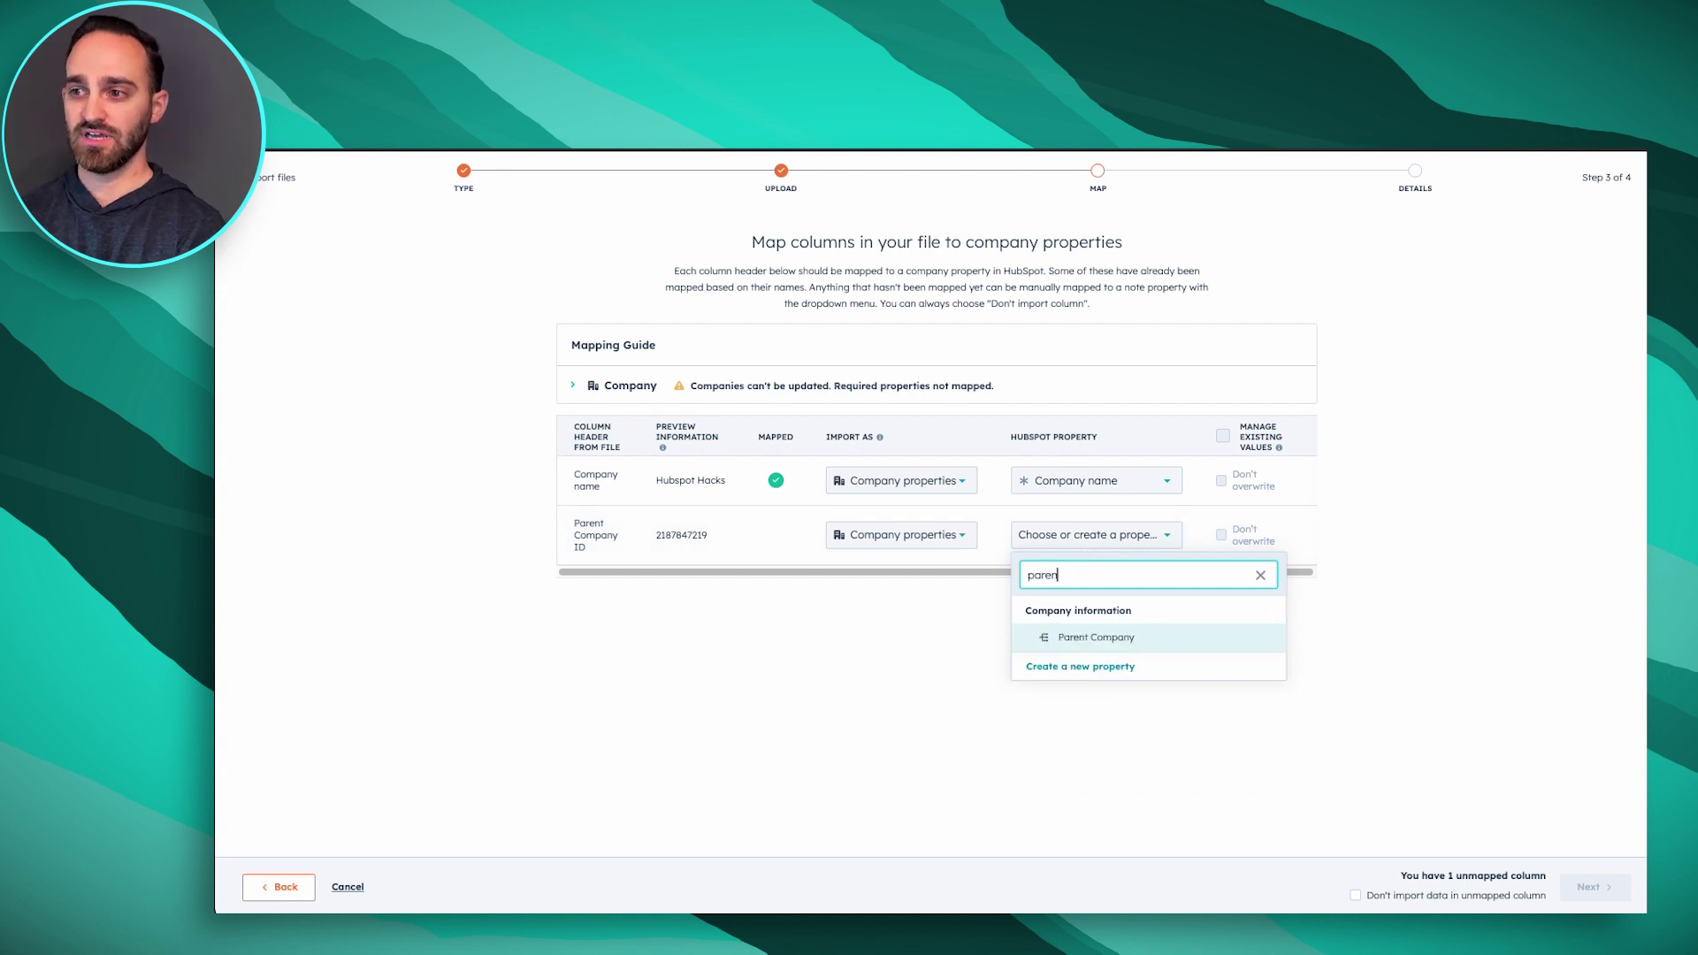
pyautogui.click(1099, 636)
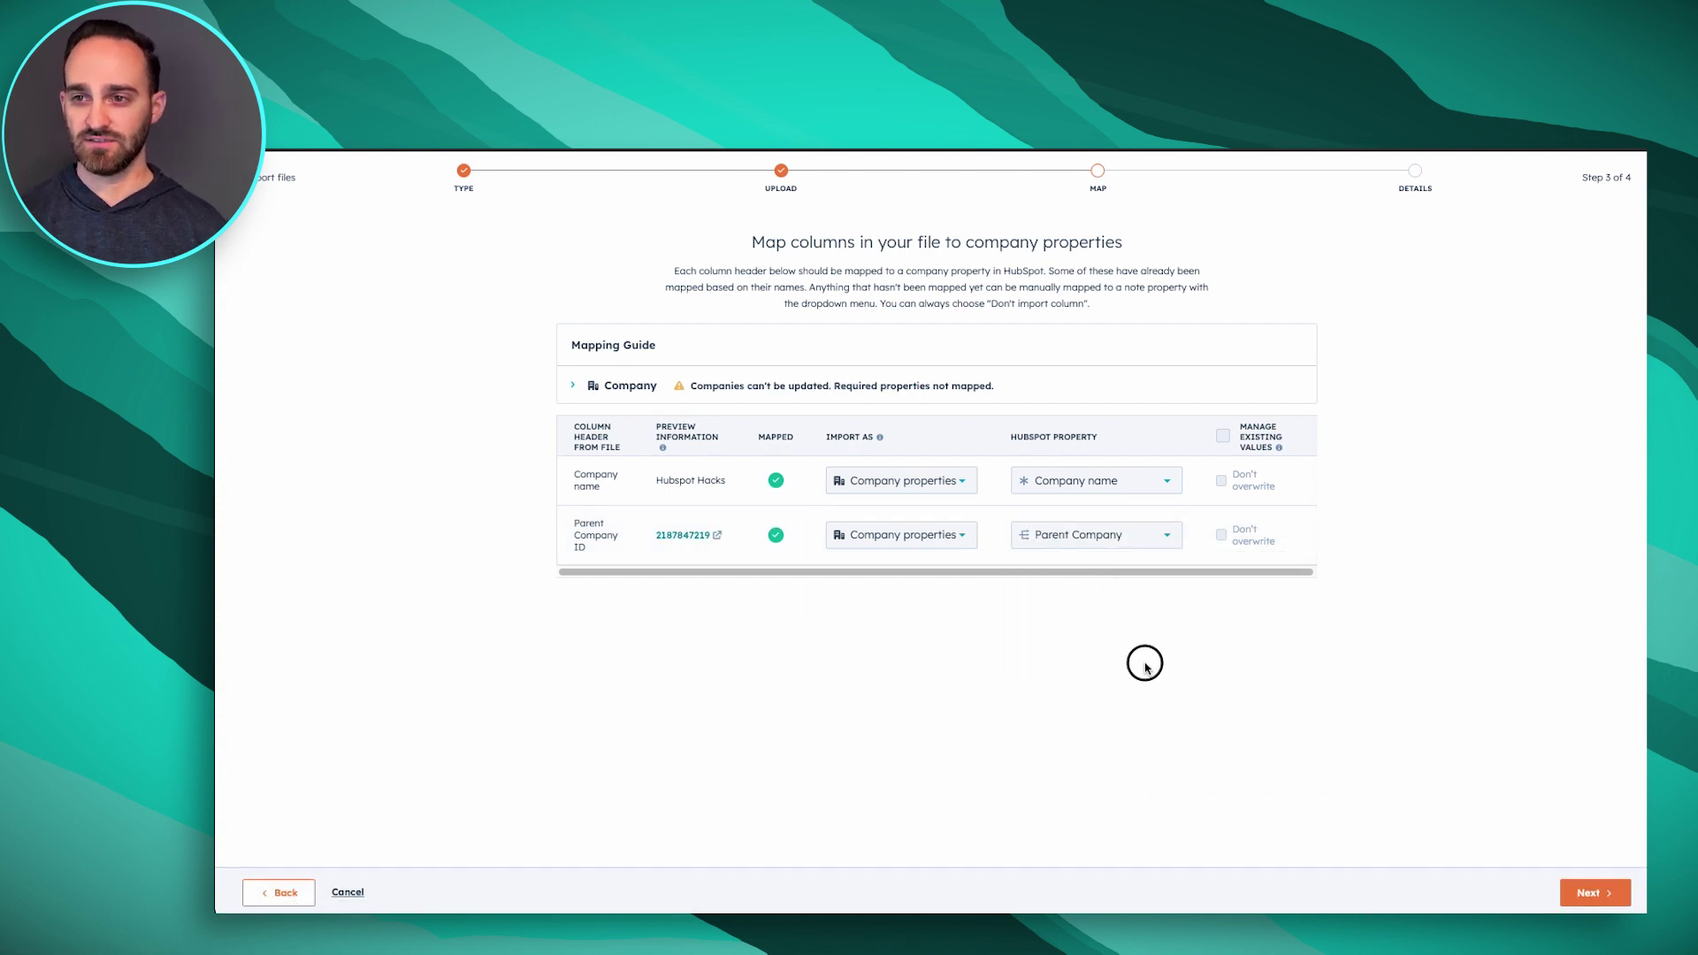
pyautogui.rightClick(698, 542)
pyautogui.click(731, 543)
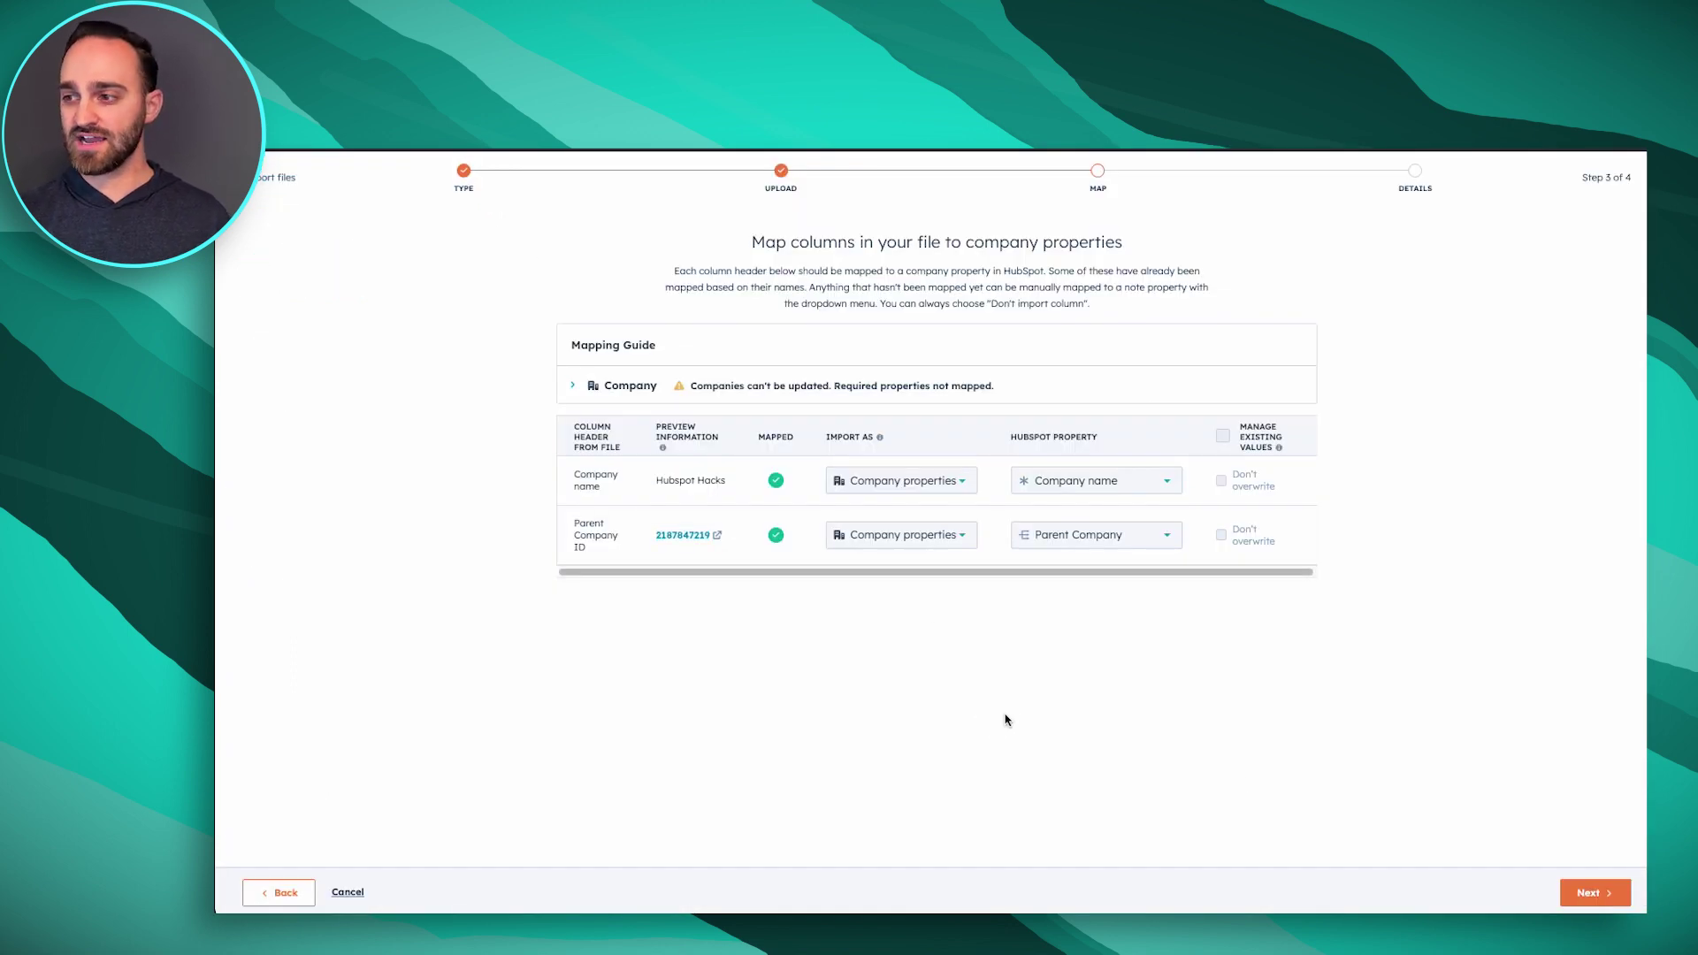
pyautogui.click(1589, 892)
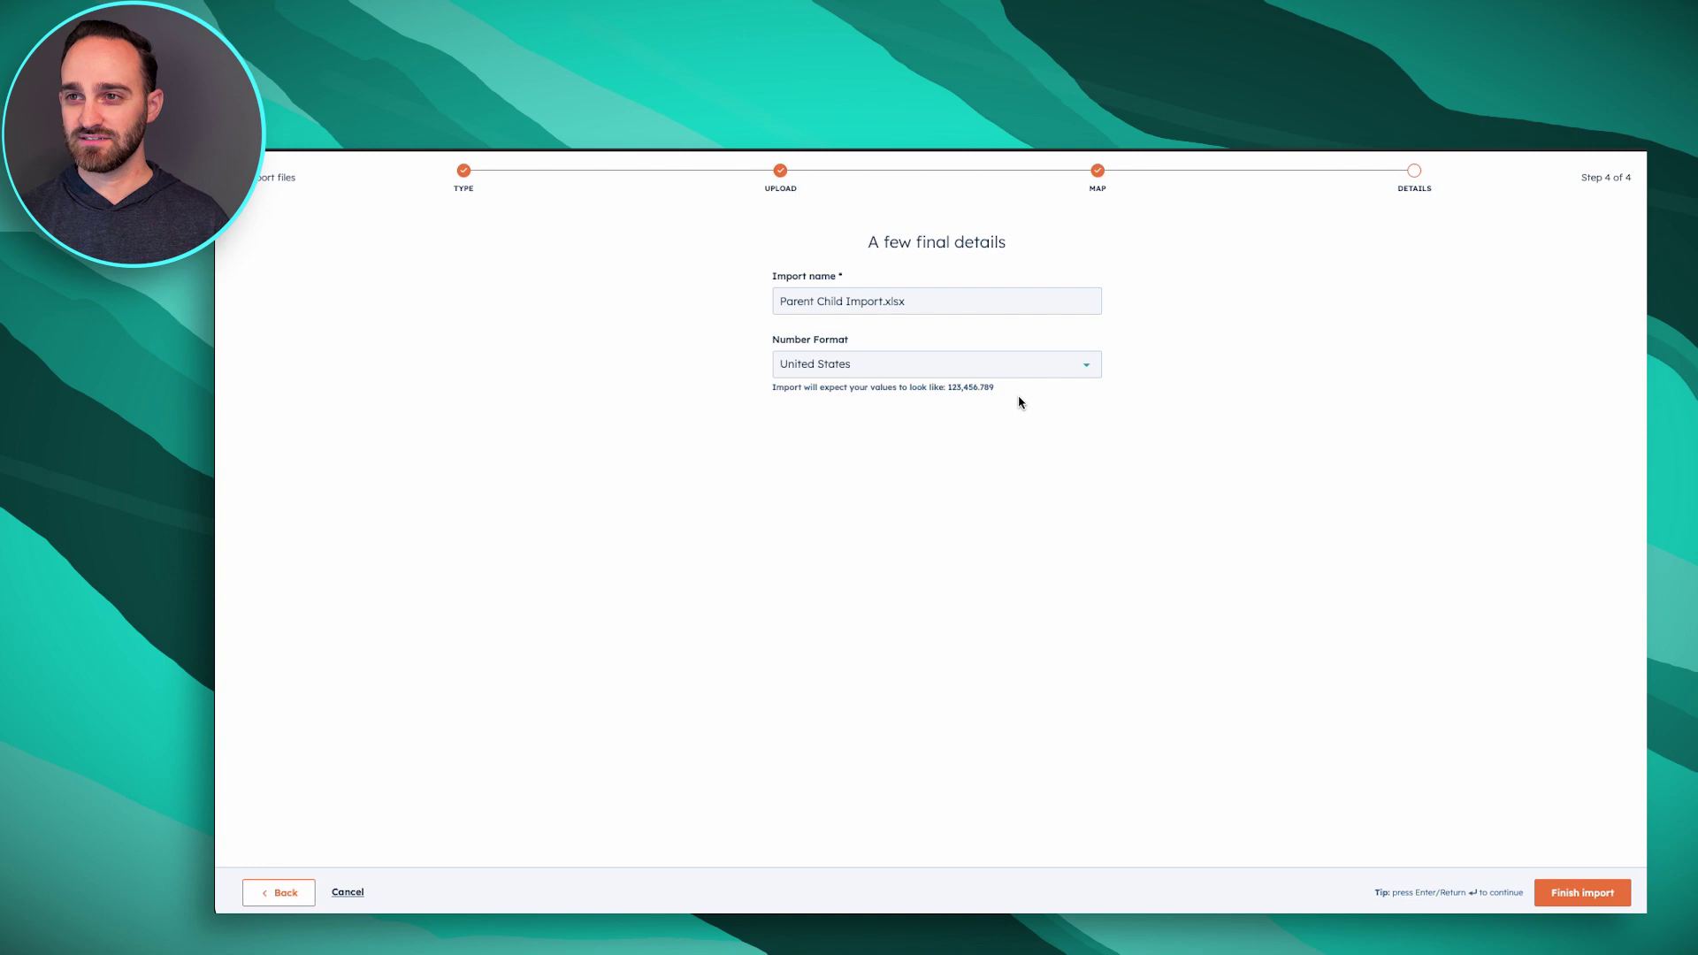
# Finish the Parent Child import and view the resulting companies list.
pyautogui.click(1584, 891)
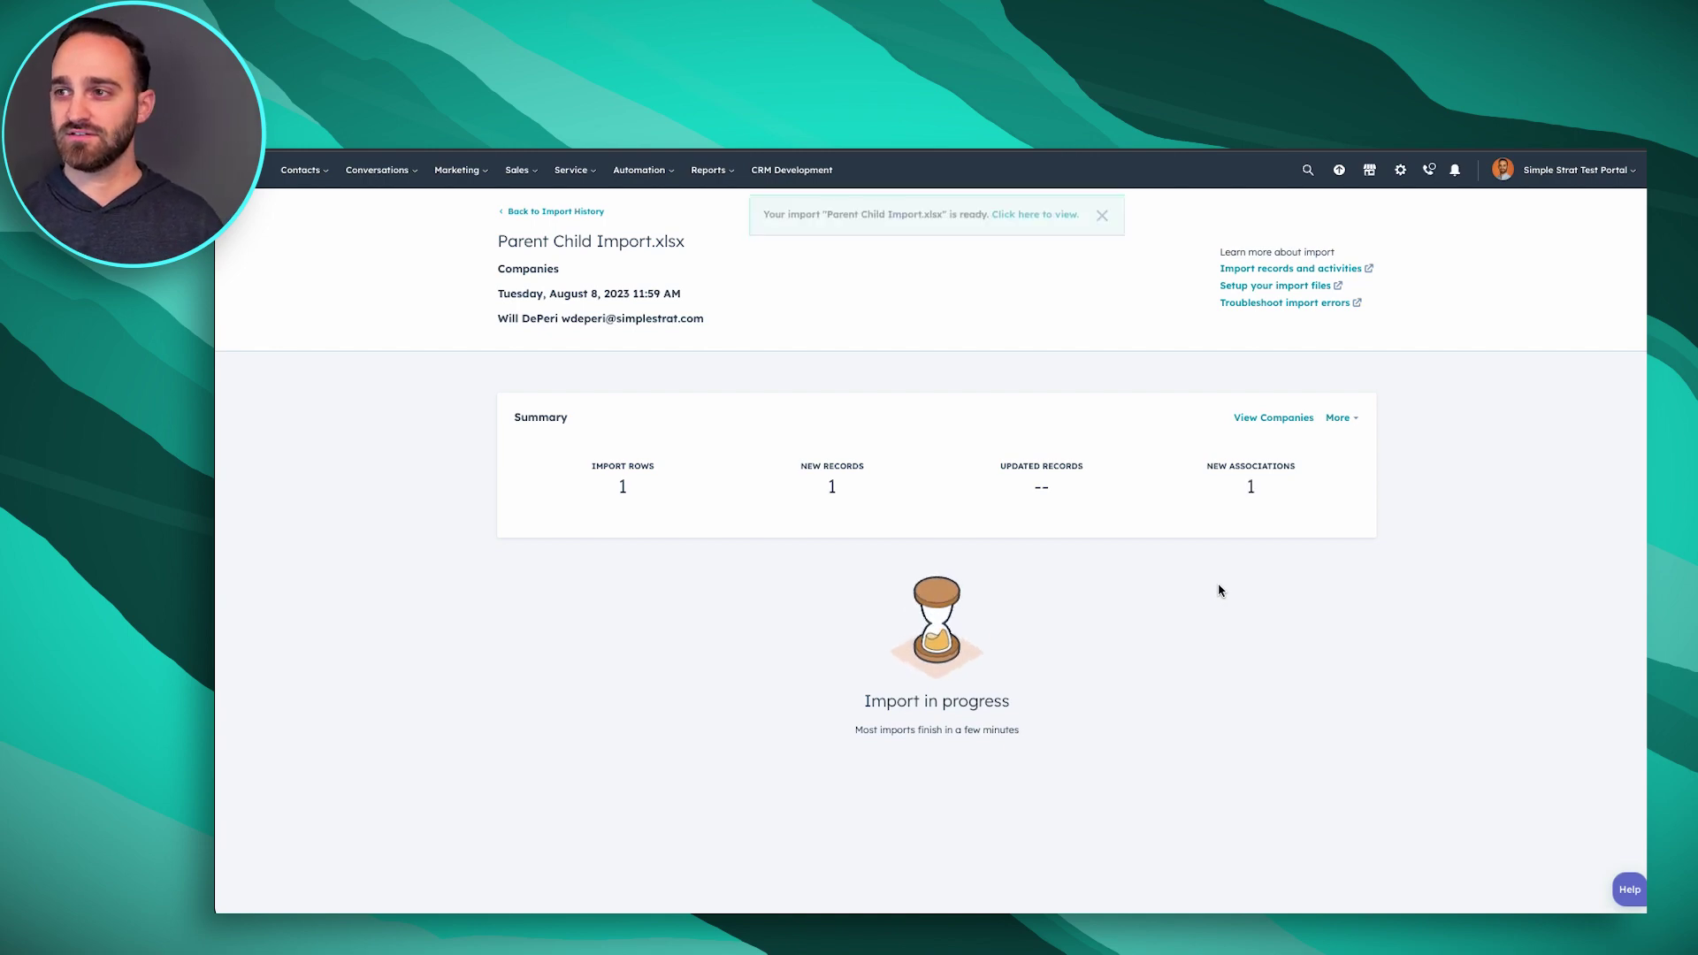
pyautogui.click(1276, 419)
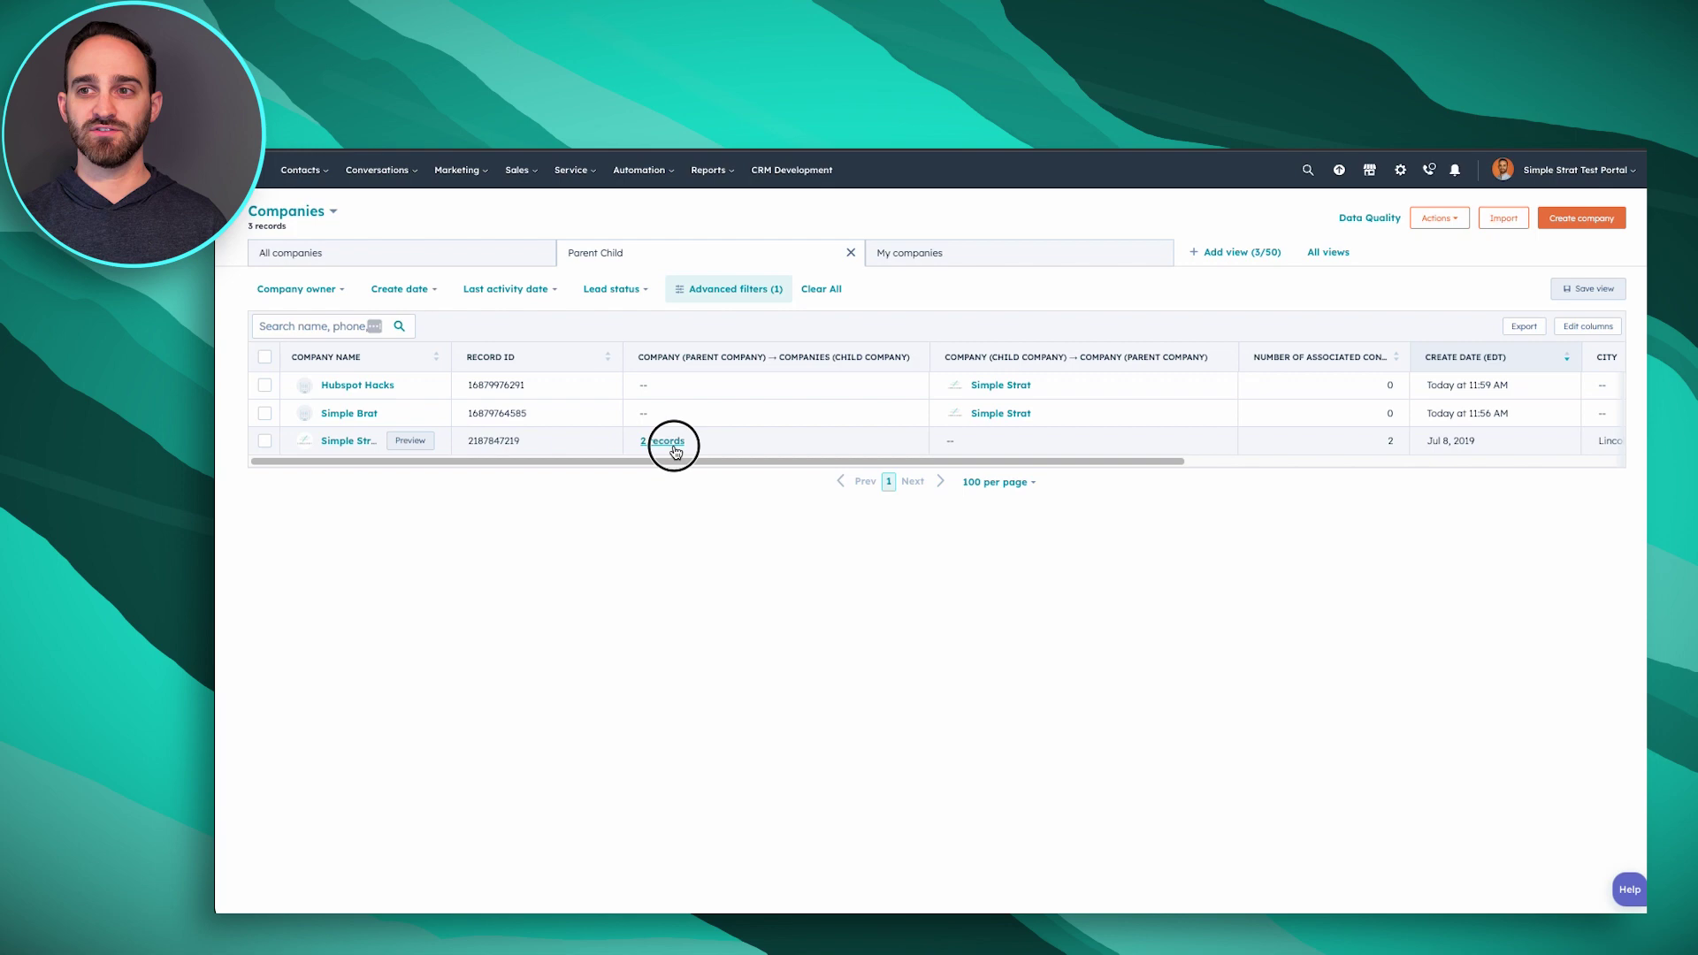
pyautogui.click(675, 442)
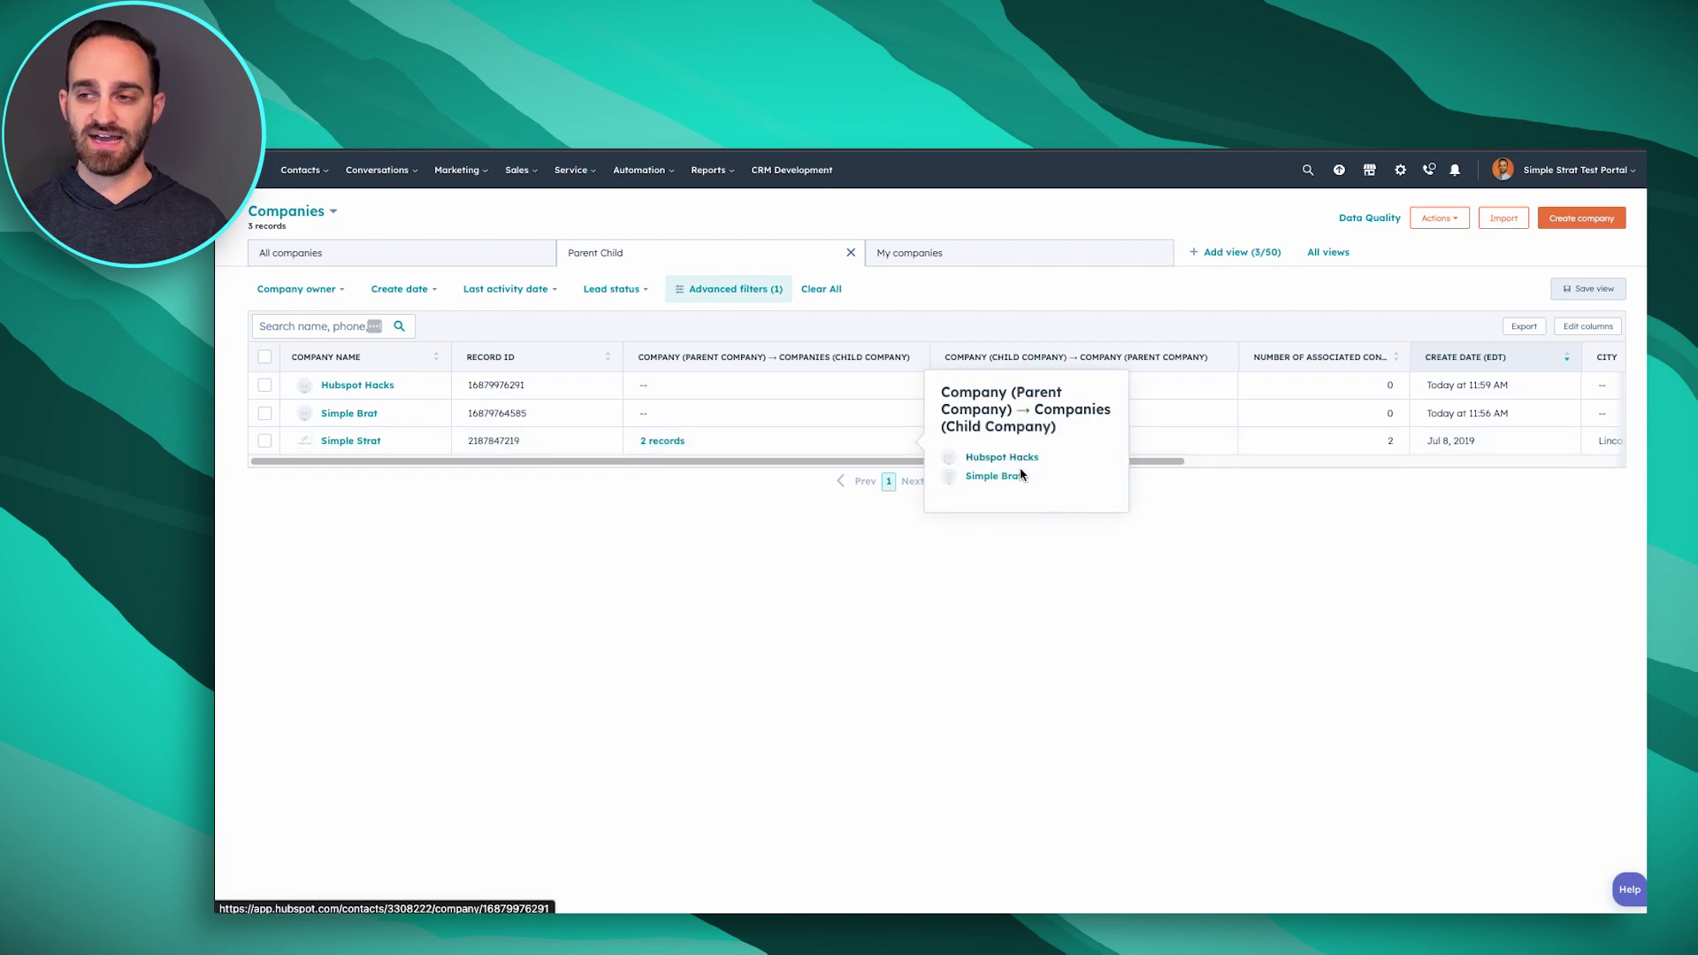
pyautogui.click(1086, 665)
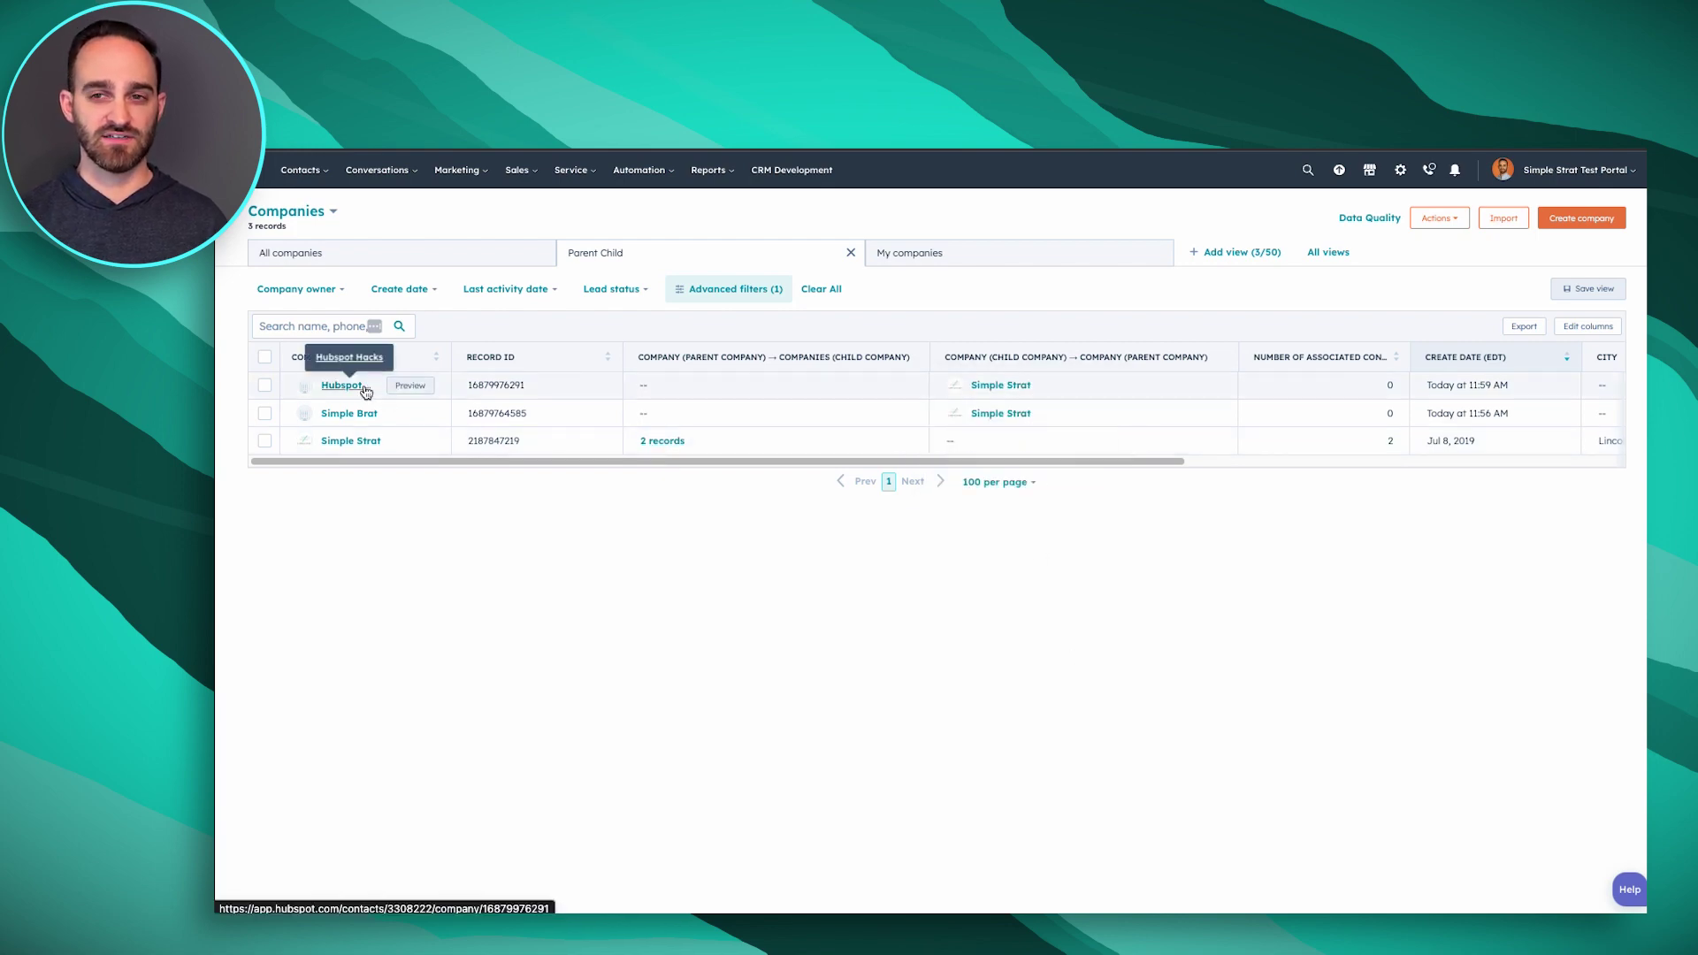